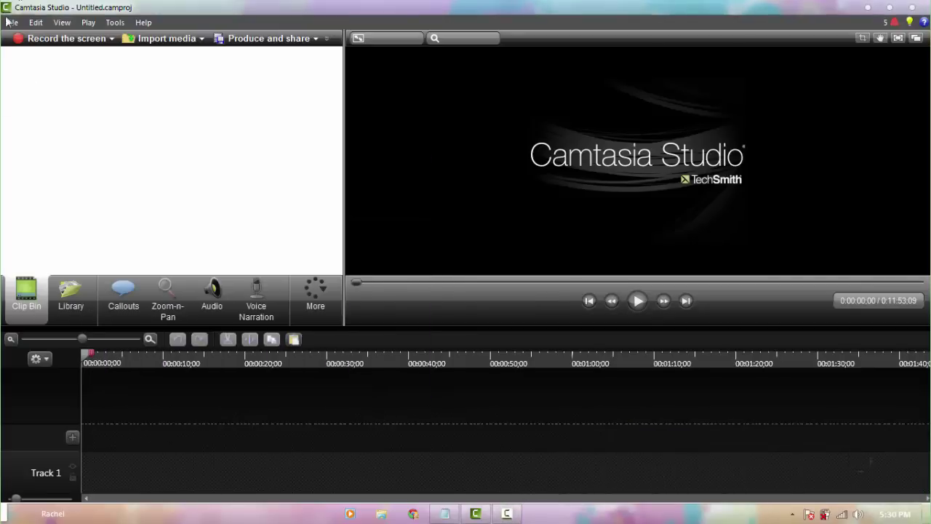
left_click(10, 23)
left_click(28, 50)
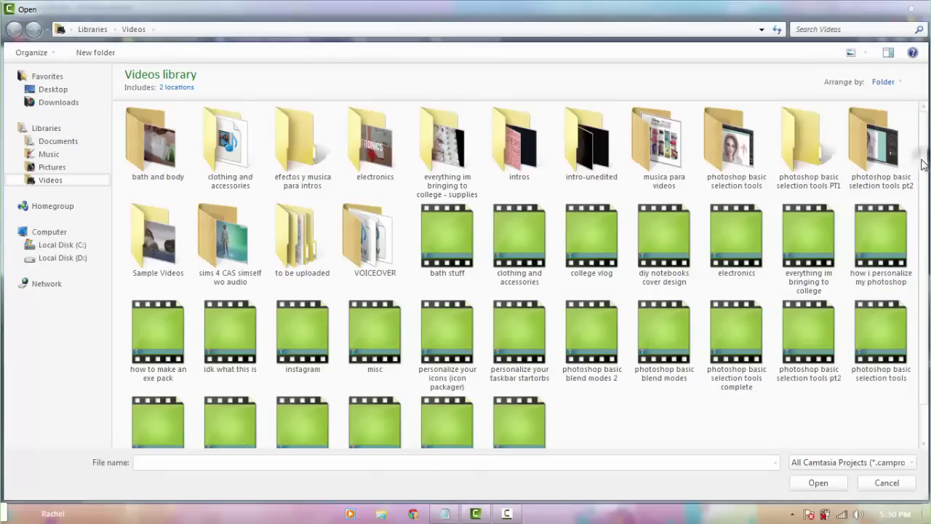
left_click_drag(922, 154, 912, 239)
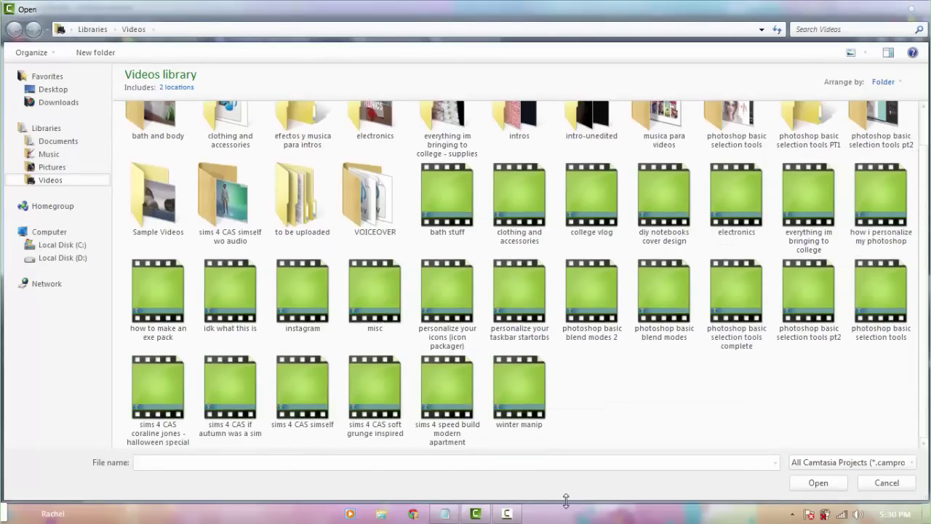
left_click(444, 515)
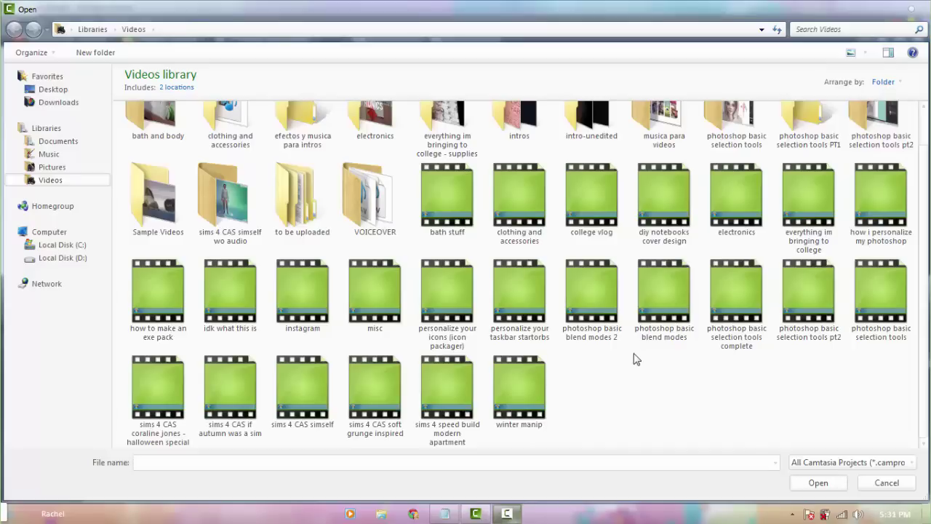
left_click(898, 484)
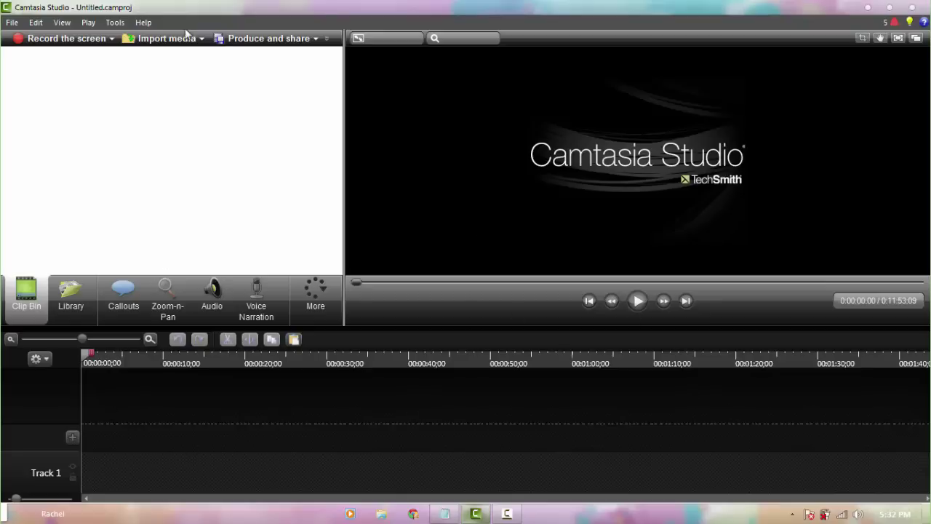
left_click(125, 307)
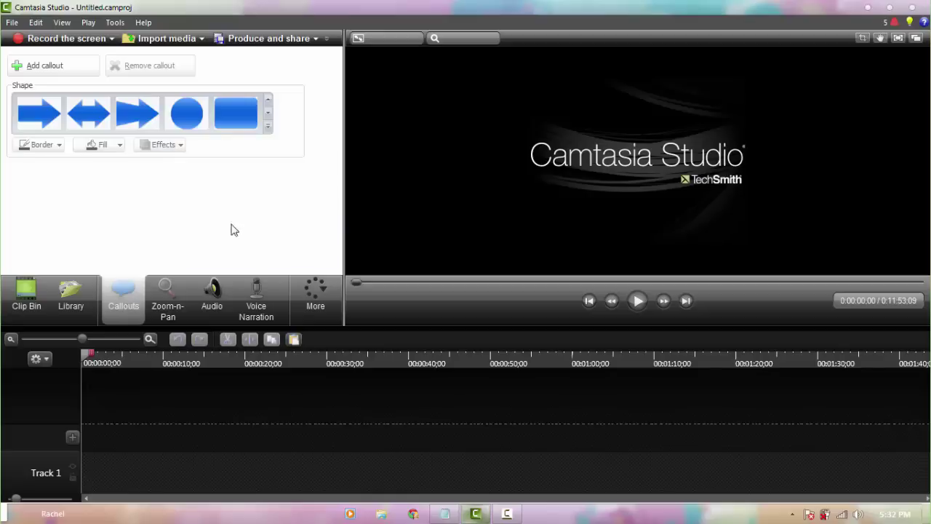
left_click(269, 111)
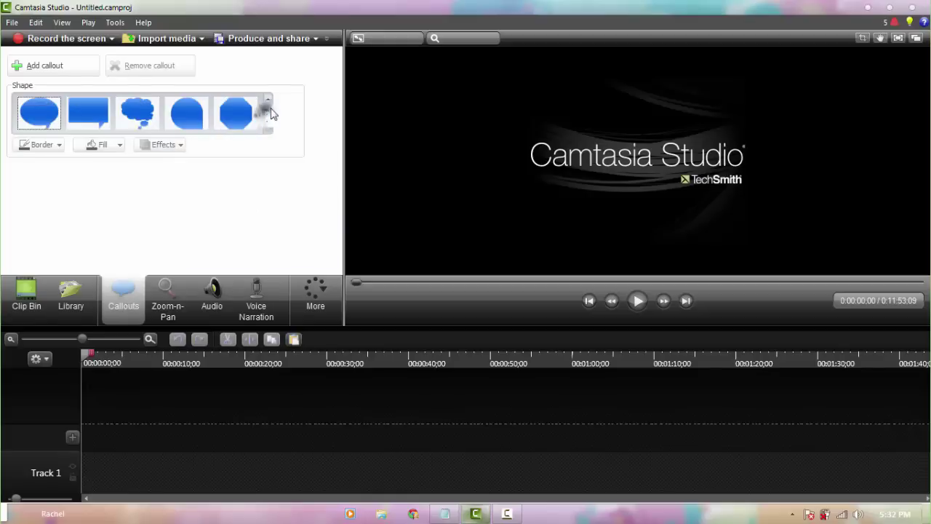
left_click(13, 313)
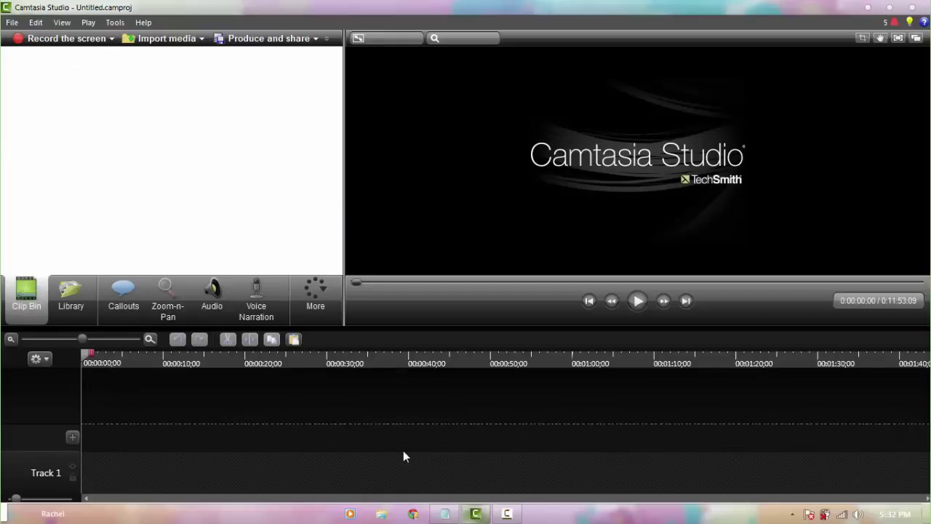
Add a plain text callout to Track 1 at the start of the timeline.
left_click(128, 301)
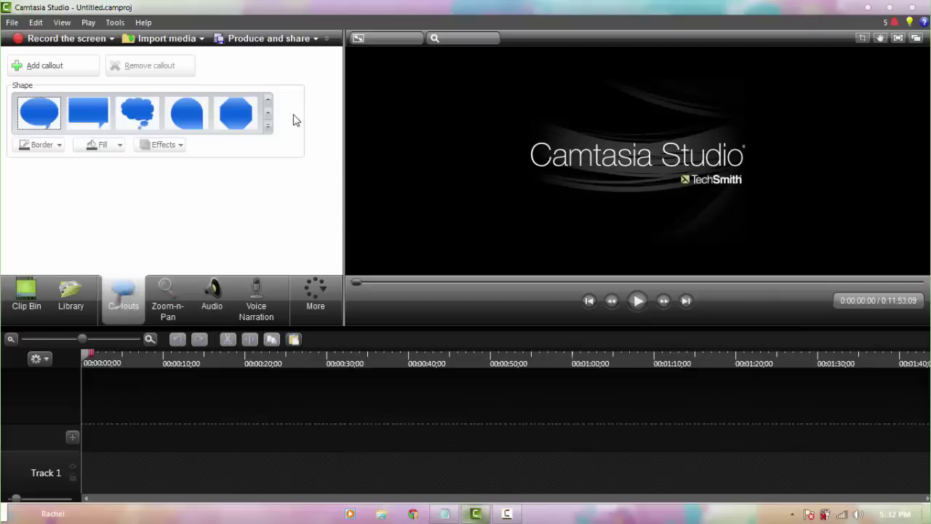
left_click(268, 118)
left_click(268, 123)
left_click(186, 385)
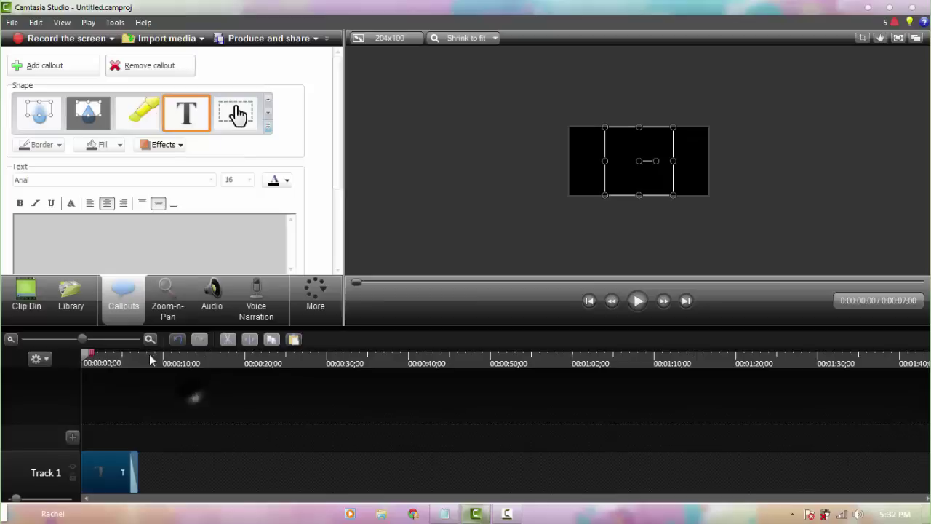
scroll(337, 89, "down", 3)
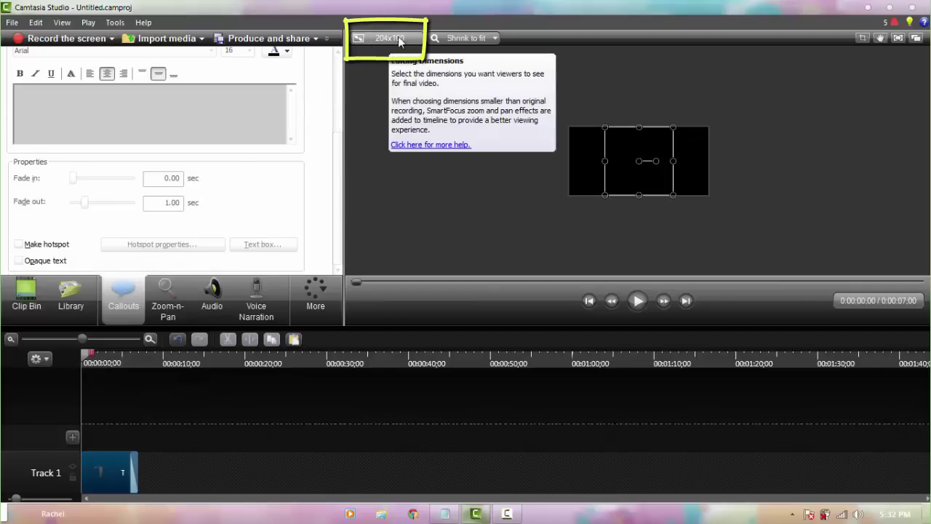
Set the editing dimensions to 720p HD (1280x720) and open the custom color picker for the video background.
left_click(398, 37)
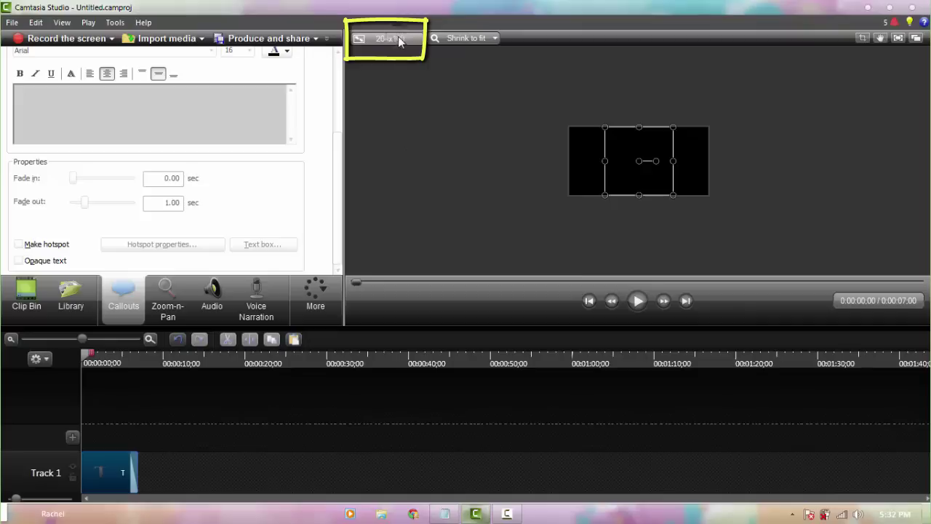
left_click(473, 262)
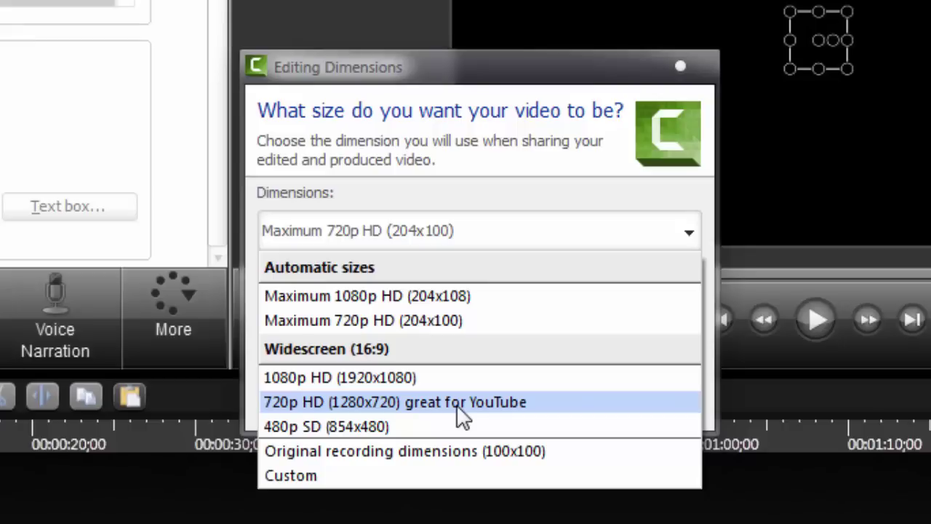
left_click(460, 404)
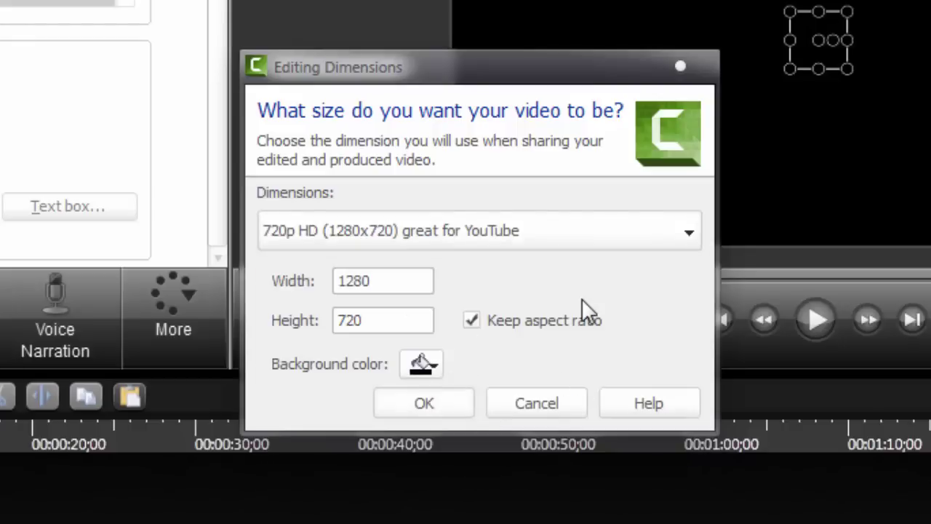
left_click(416, 368)
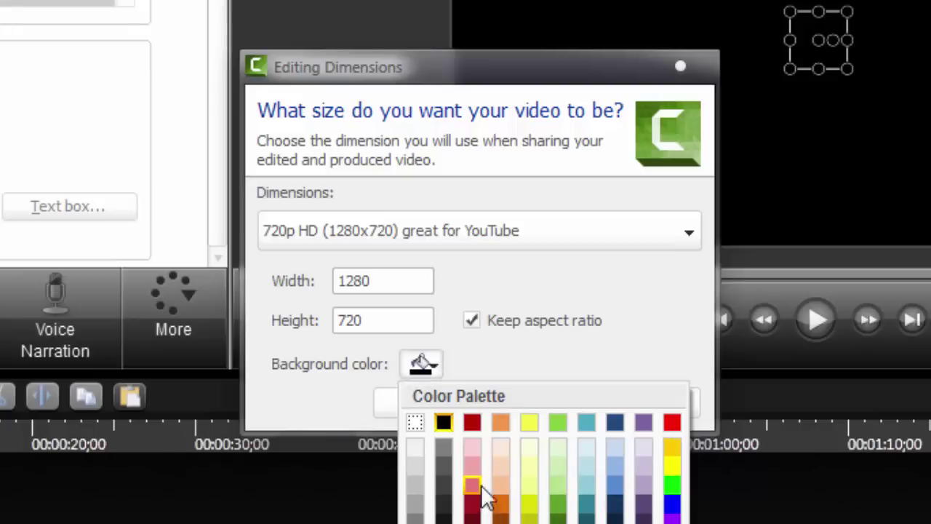
left_click(484, 516)
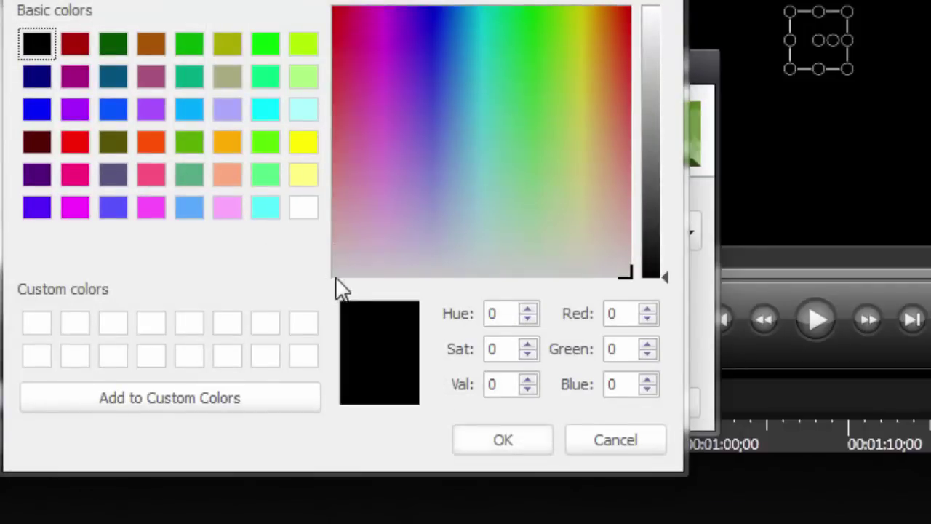
Try bright and muted yellow shades, followed by a purple basic color, for the video background.
left_click(314, 149)
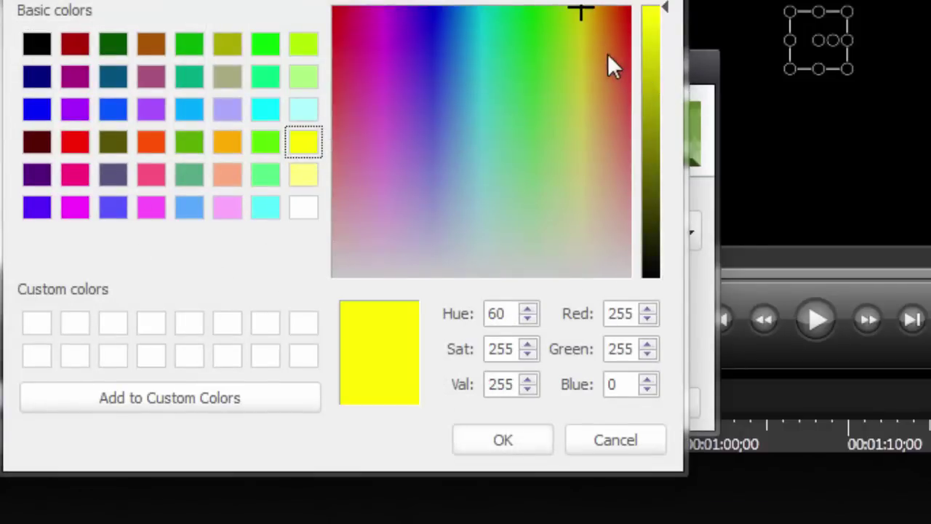
left_click(304, 173)
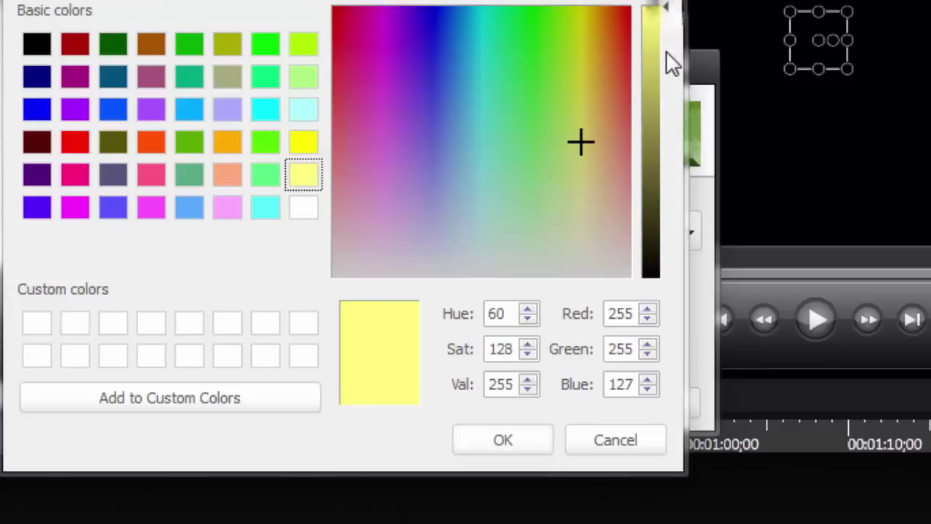
mouse_move(666, 16)
left_mouse_down()
mouse_move(667, 50)
mouse_move(665, 31)
left_mouse_up()
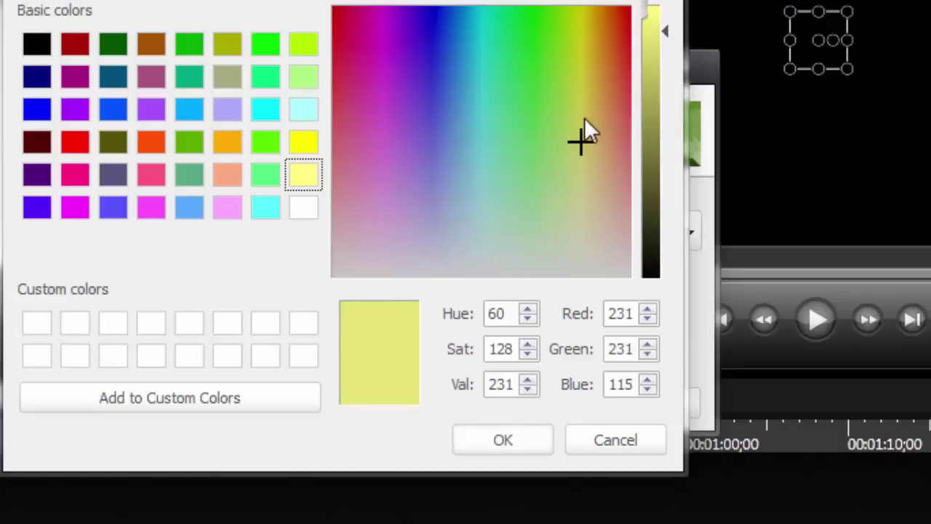
left_click(579, 147)
mouse_move(579, 146)
left_mouse_down()
mouse_move(588, 147)
mouse_move(582, 158)
left_mouse_up()
left_click_drag(663, 22, 664, 34)
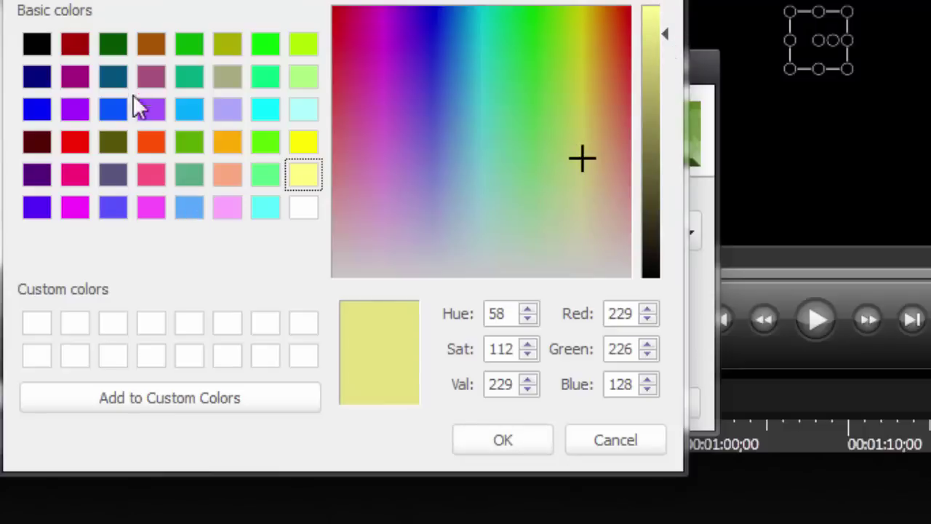
left_click(151, 76)
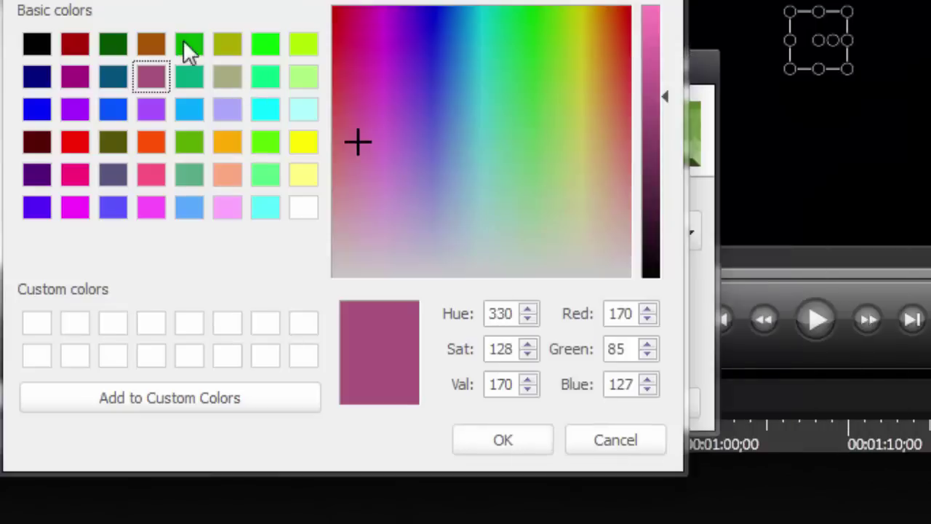
Set the video background to light green (RGB 148, 206, 131) and apply the editing dimensions.
left_click(182, 50)
left_click_drag(556, 157, 544, 179)
left_click_drag(644, 104, 660, 78)
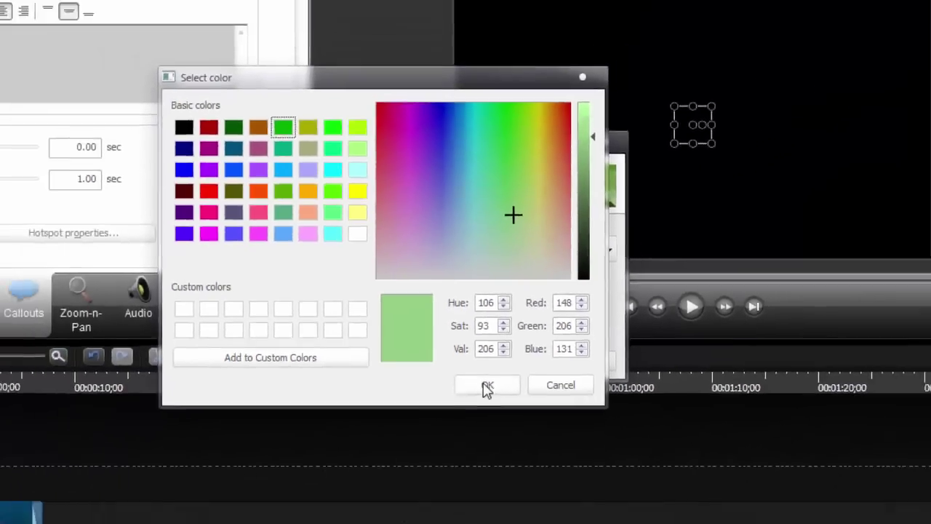
left_click(497, 422)
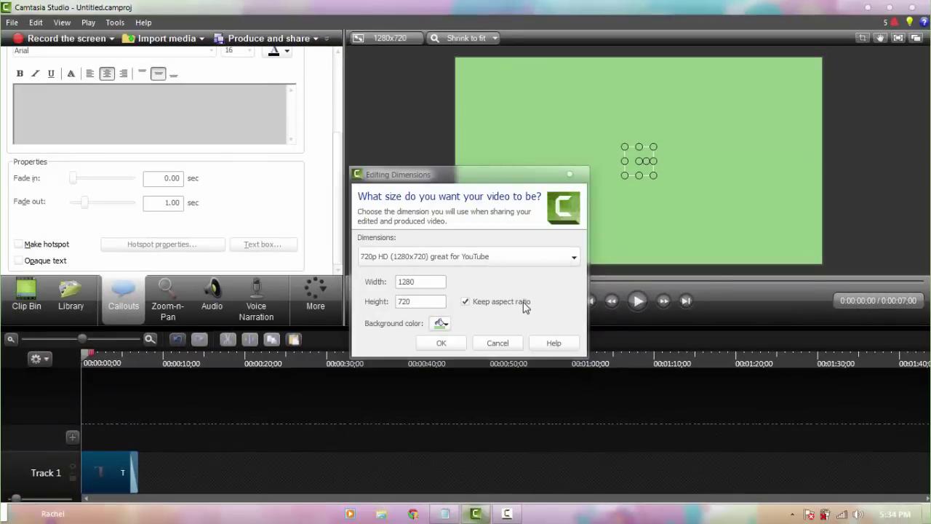
left_click(440, 344)
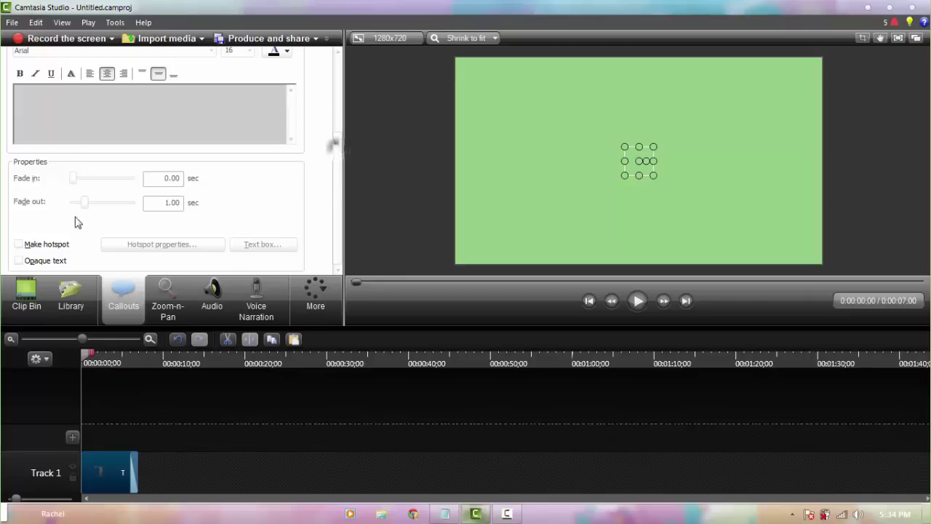
Set the text callout's fade-out to 0.00 seconds and shift its clip slightly later on Track 1, to about 00:00:00;10.
left_click_drag(87, 204, 64, 205)
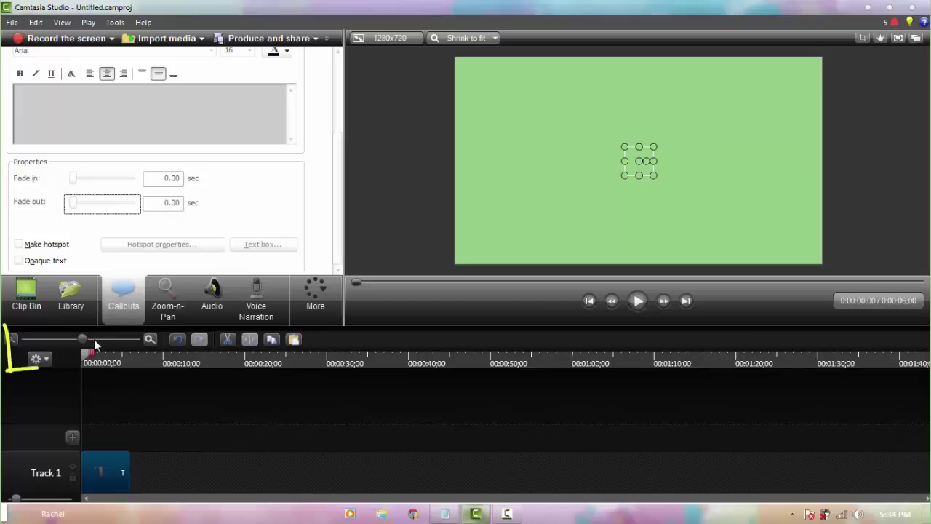
left_click_drag(94, 339, 101, 339)
mouse_move(121, 476)
left_mouse_down()
mouse_move(125, 442)
mouse_move(116, 488)
left_mouse_up()
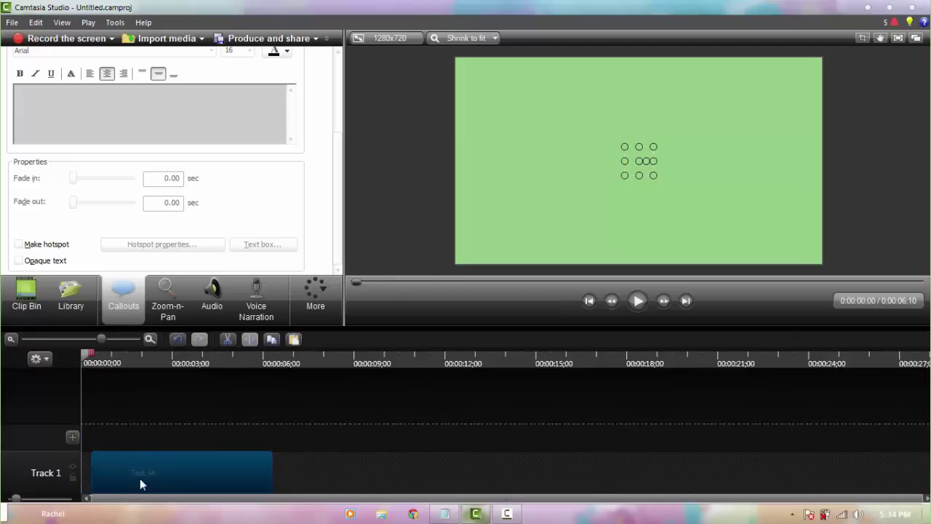
Enter "subscribe" as the callout text and enlarge its text box on the canvas.
left_click(117, 363)
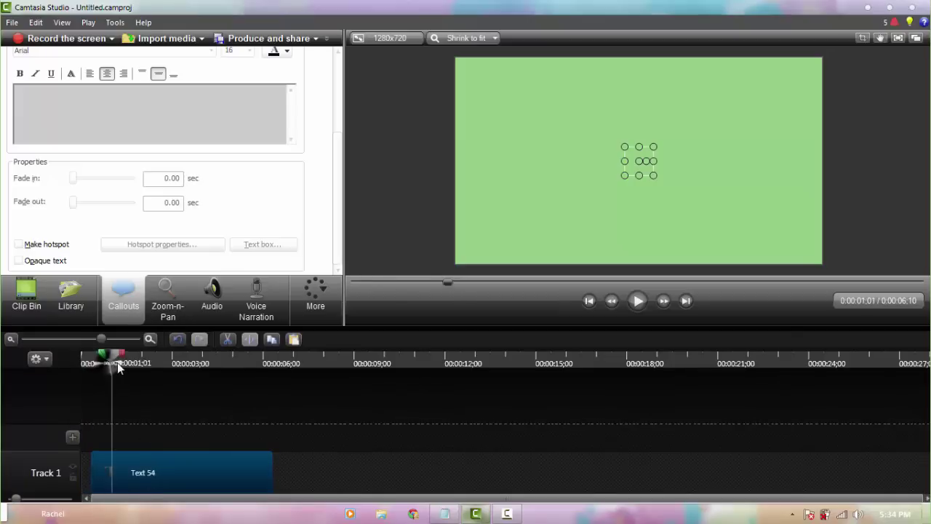
left_click(149, 133)
type("subscribe")
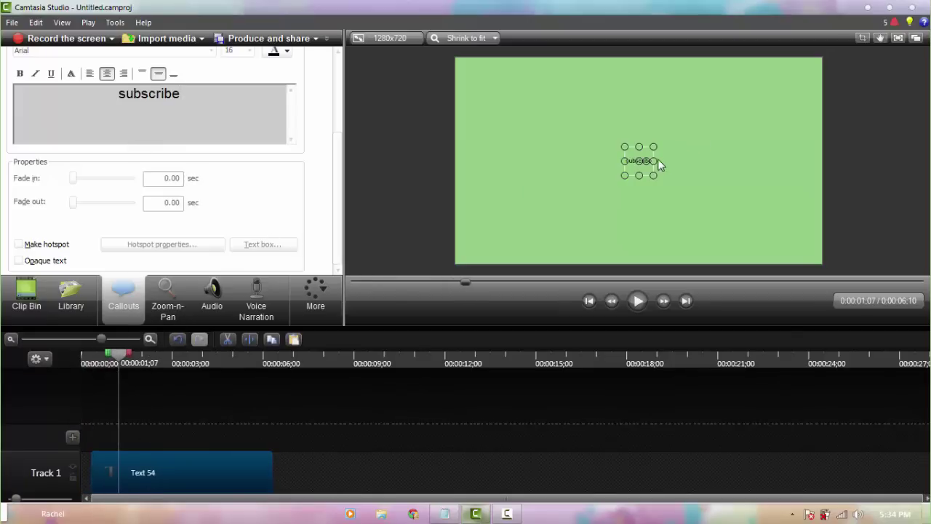
left_click_drag(653, 161, 495, 115)
Format the "subscribe" callout in the Bebas font at size 72 and place it near the upper-left corner of the video frame.
scroll(166, 132, "up", 3)
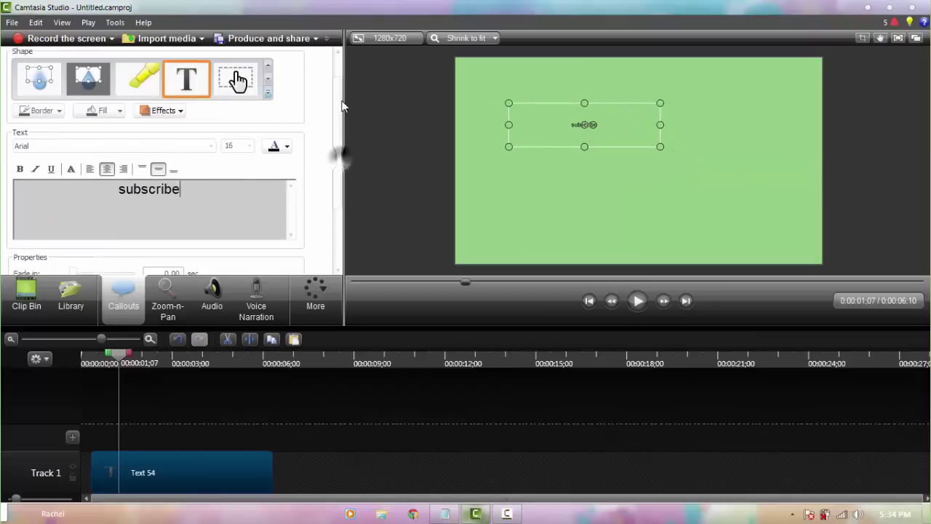
left_click(164, 118)
left_click(163, 119)
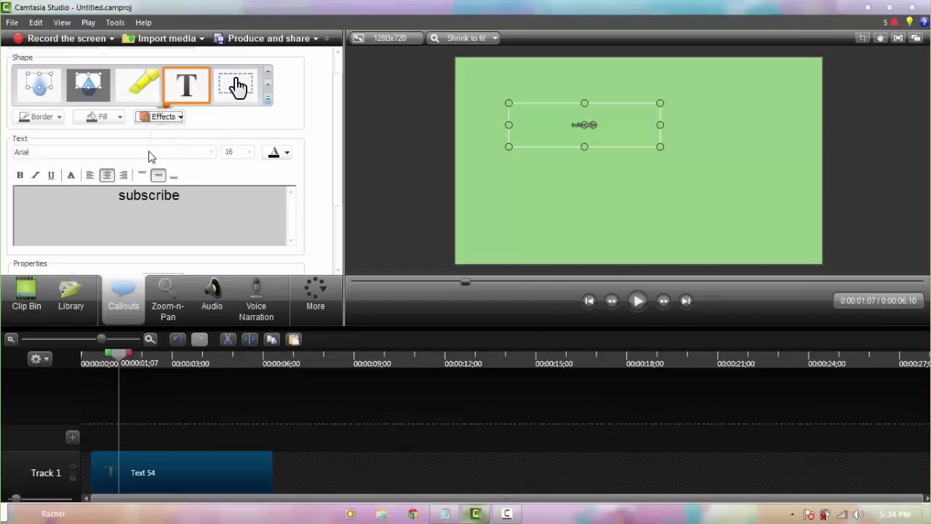
left_click(149, 154)
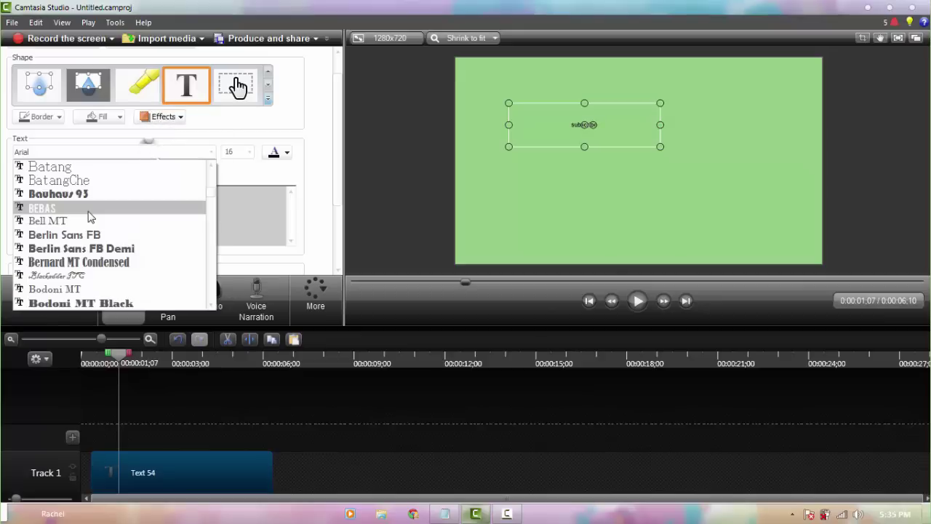
left_click(88, 210)
left_click(127, 152)
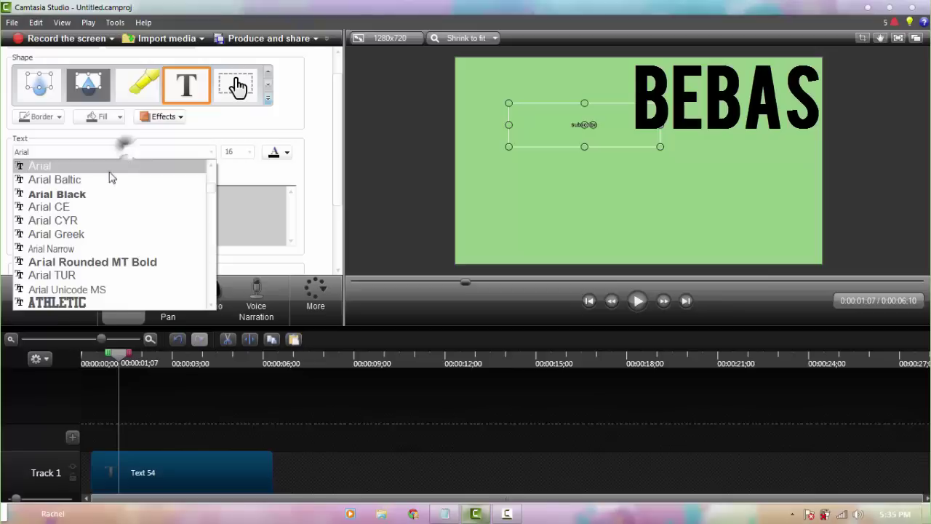
scroll(86, 190, "down", 2)
left_click(44, 292)
left_click(240, 152)
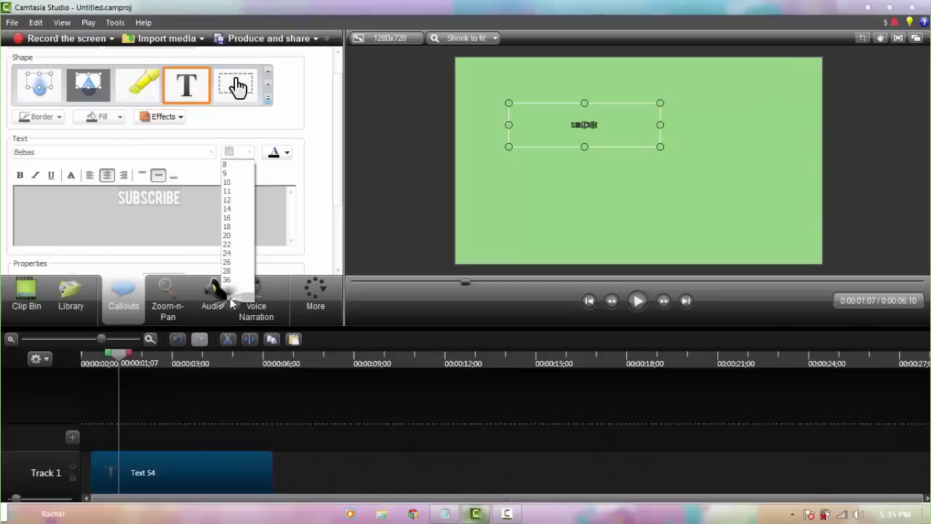
left_click(228, 299)
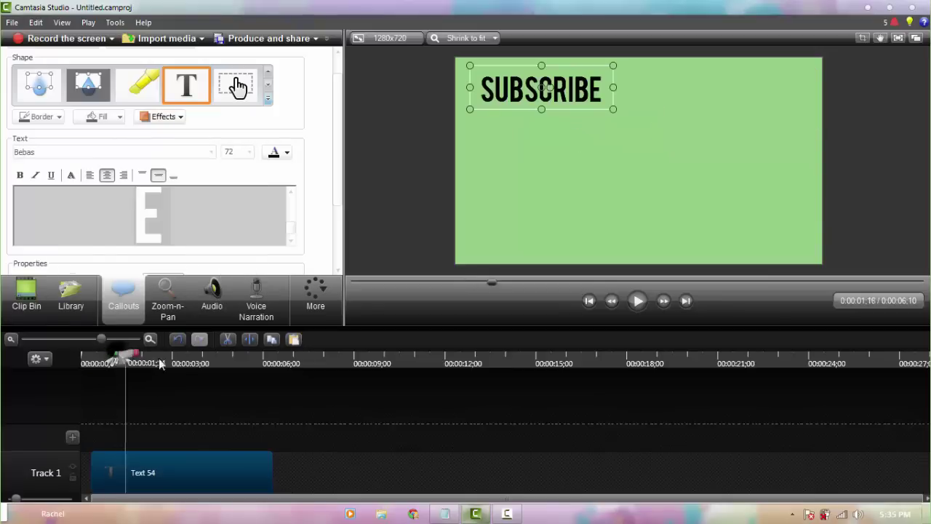
Move the playhead to 00:00:00;24, near the start of the text clip.
left_click_drag(158, 358, 102, 359)
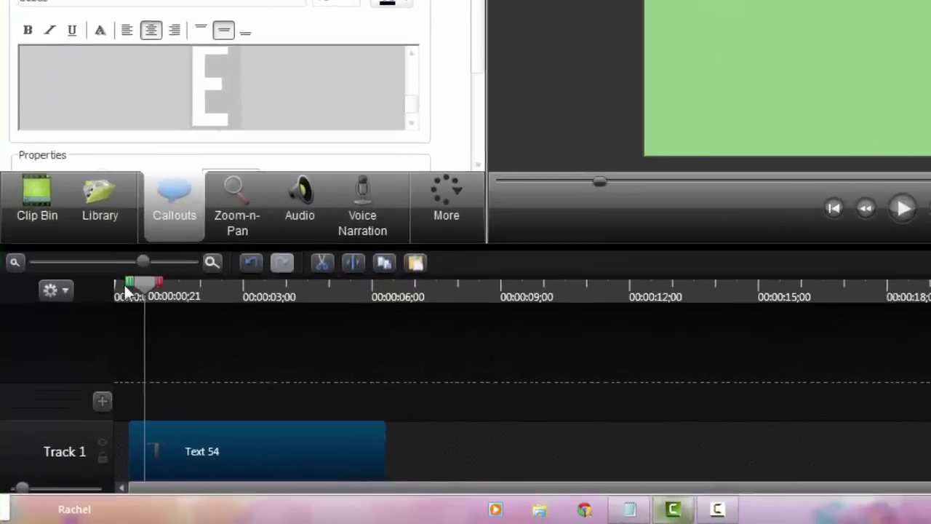
left_click_drag(145, 293, 148, 292)
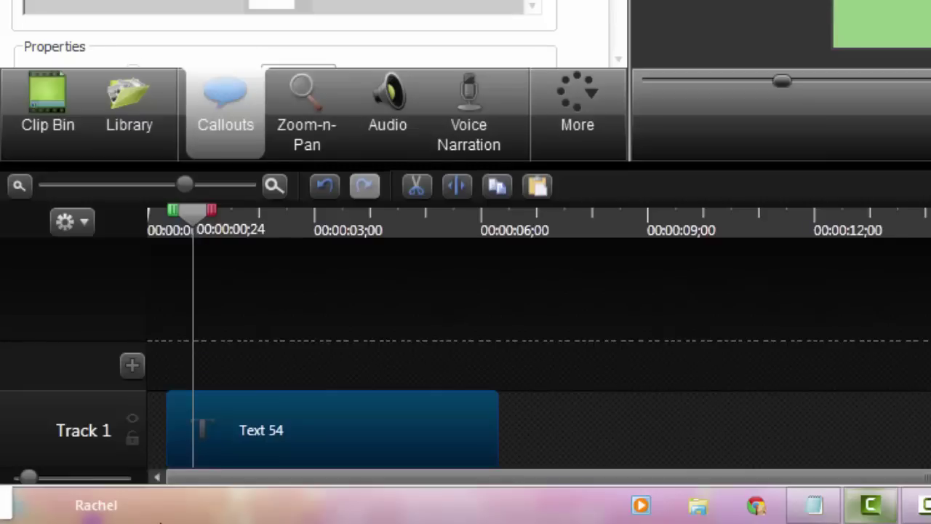
Duplicate the "subscribe" callout onto a new track, starting at the playhead position 00:00:00;24.
key("ctrl+c")
key("ctrl+v")
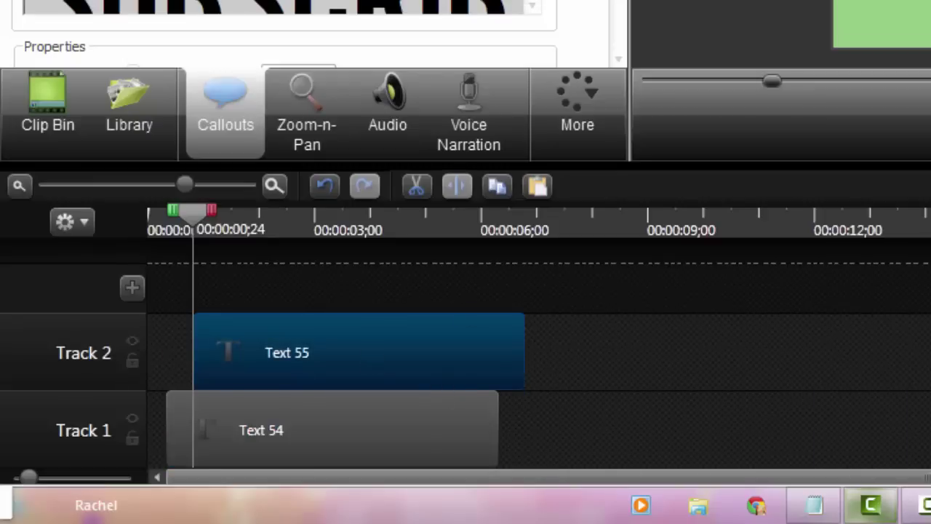
left_click(291, 9)
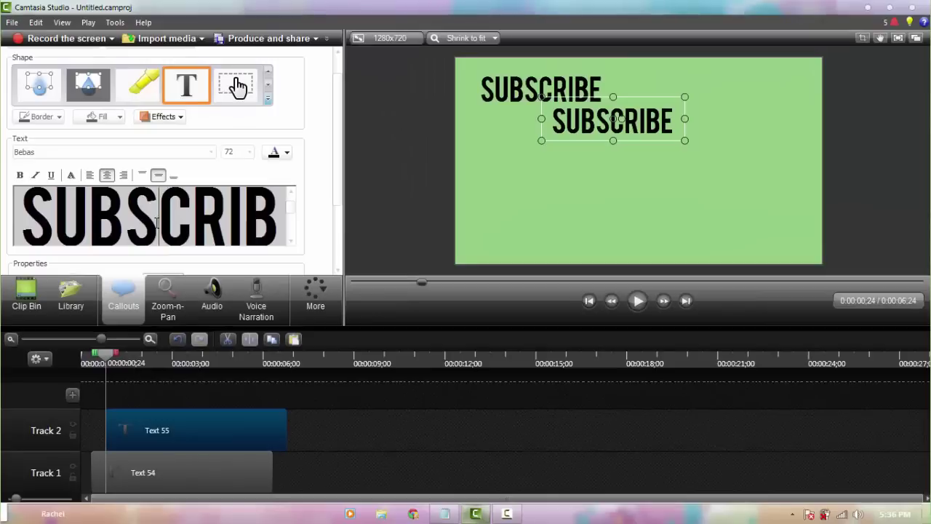
Replace the duplicated callout's text with "twitter/instagram: " followed by the channel's social media handle.
double_click(157, 222)
type("TWITTER/I")
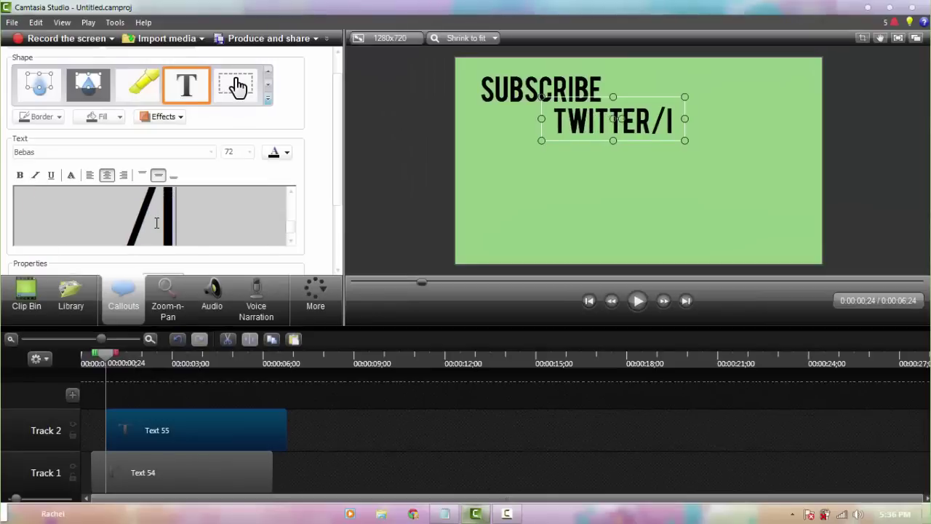
type("NST")
key("BackSpace")
type("STA")
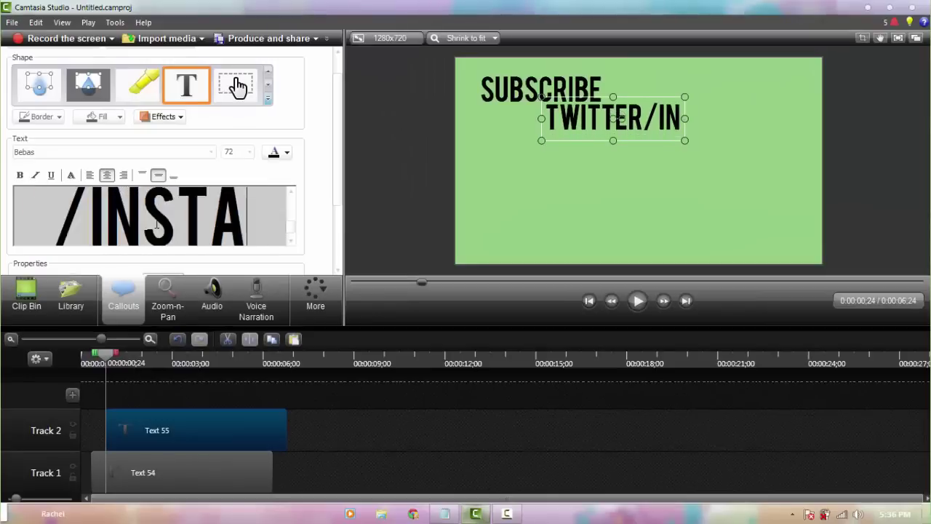
type("GRAM: ")
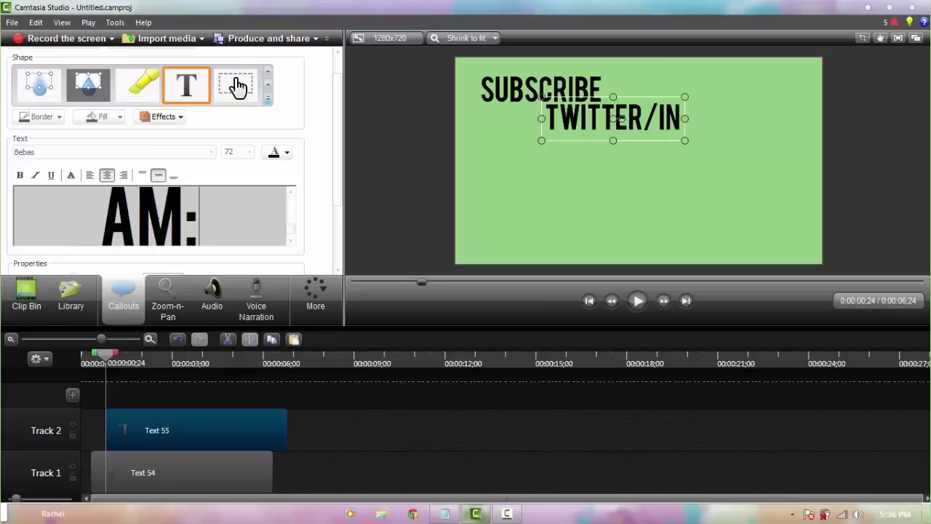
type("@QUEENMALOWW")
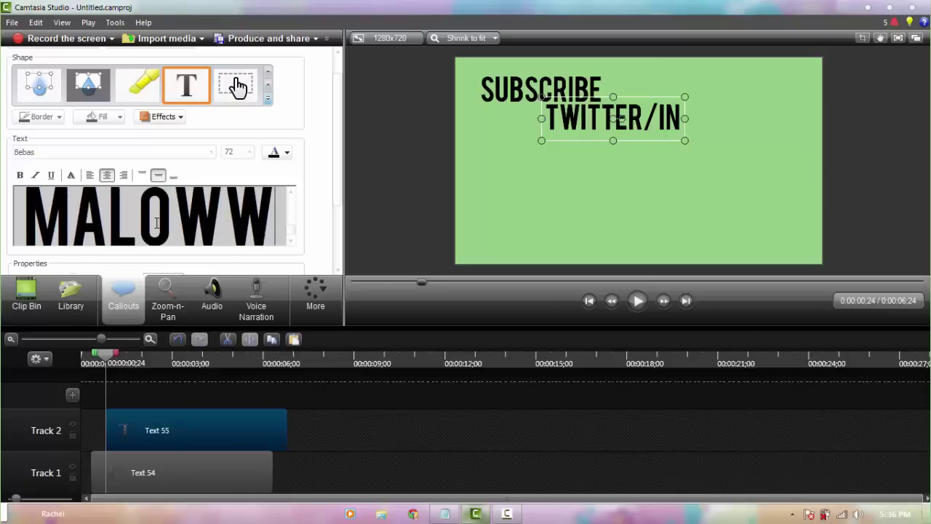
key("BackSpace")
key("BackSpace")
key("BackSpace")
type("LOW")
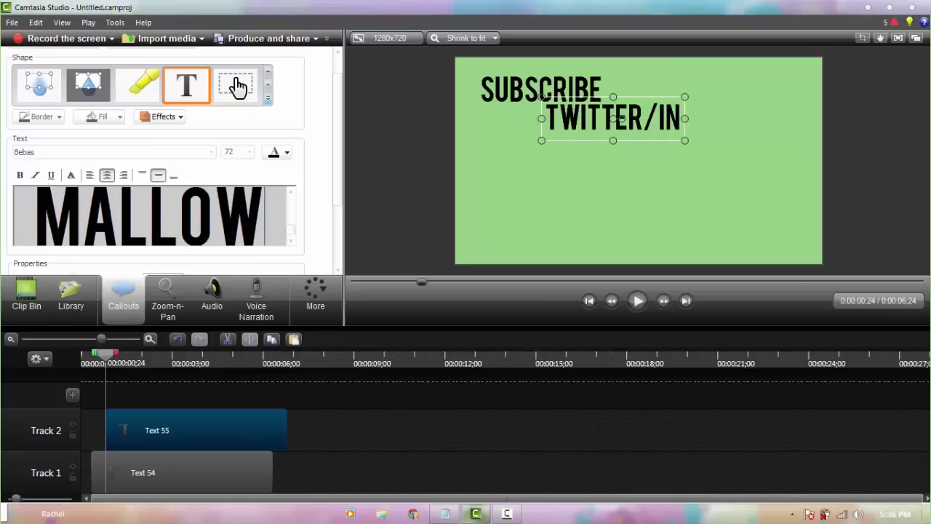
Format the social media callout in Century at size 26 and fit its one-line text box just below "subscribe".
key("ctrl+a")
left_click(248, 151)
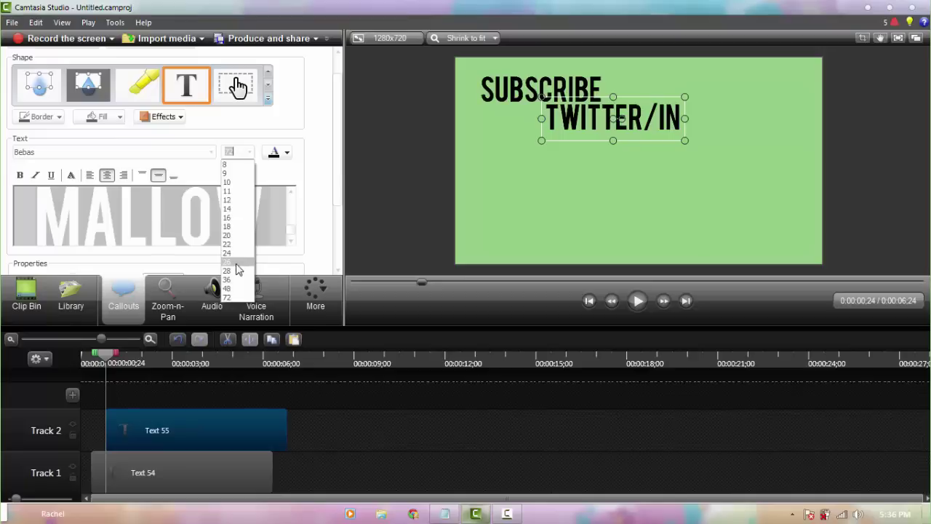
left_click(234, 267)
left_click(194, 153)
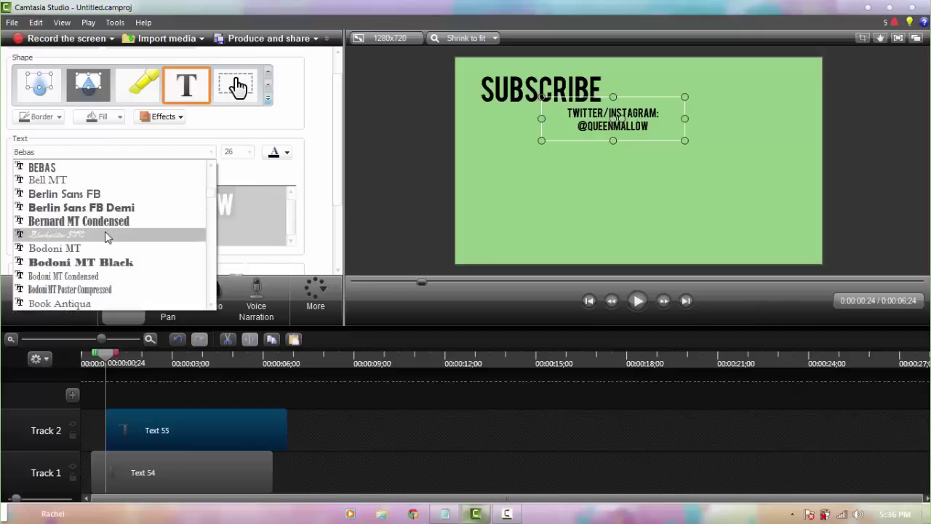
scroll(99, 262, "down", 1)
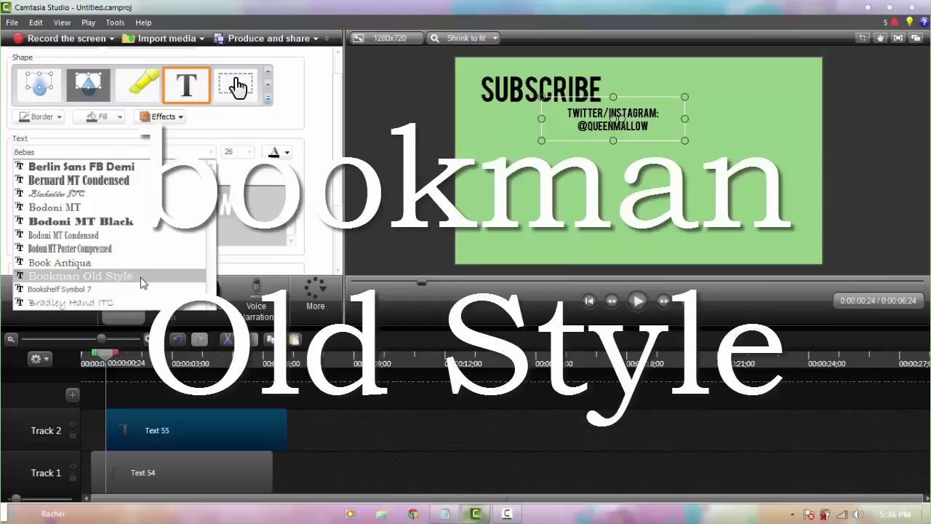
scroll(145, 272, "down", 1)
scroll(146, 273, "down", 5)
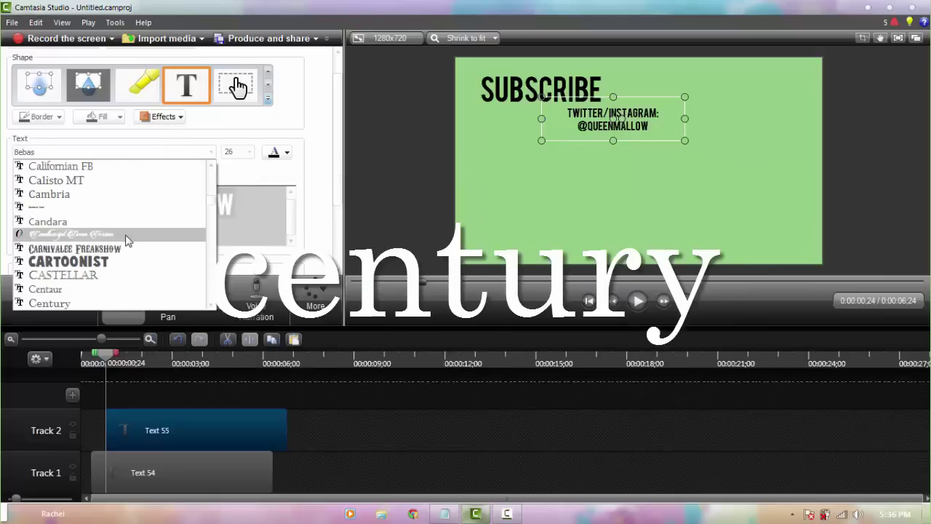
scroll(110, 254, "down", 1)
left_click(92, 264)
left_click(112, 152)
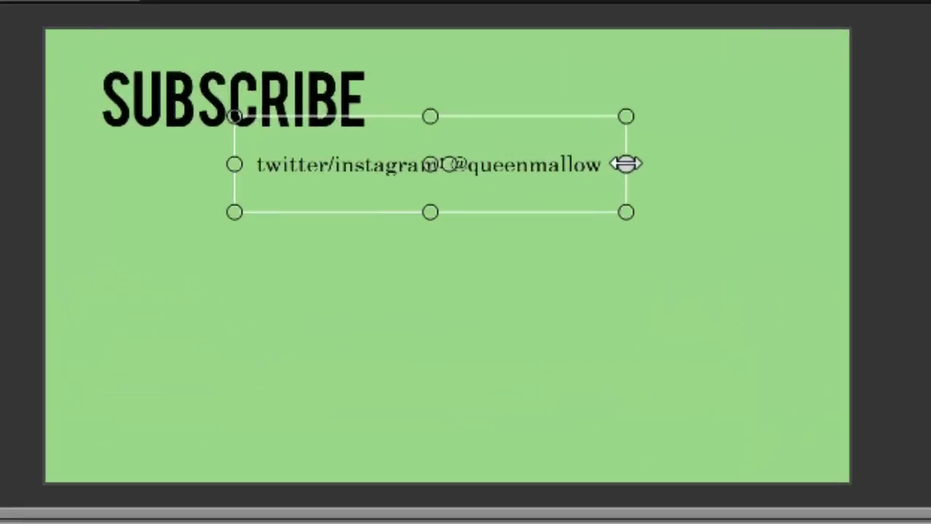
left_click_drag(627, 164, 613, 163)
left_click_drag(550, 167, 493, 139)
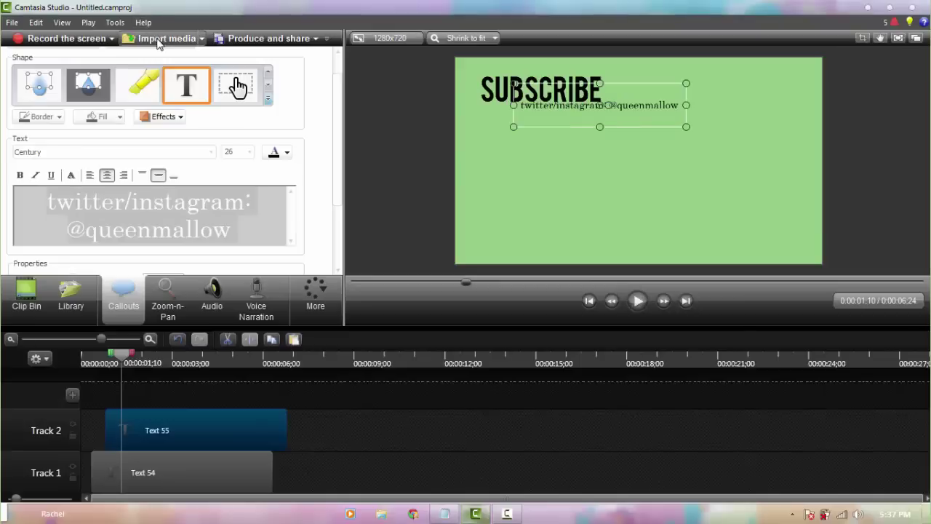
Import the speech-bubble images wigflip-ds (1).png and wigflip-ds.png into the Clip Bin.
left_click(150, 37)
double_click(223, 107)
double_click(304, 185)
double_click(306, 263)
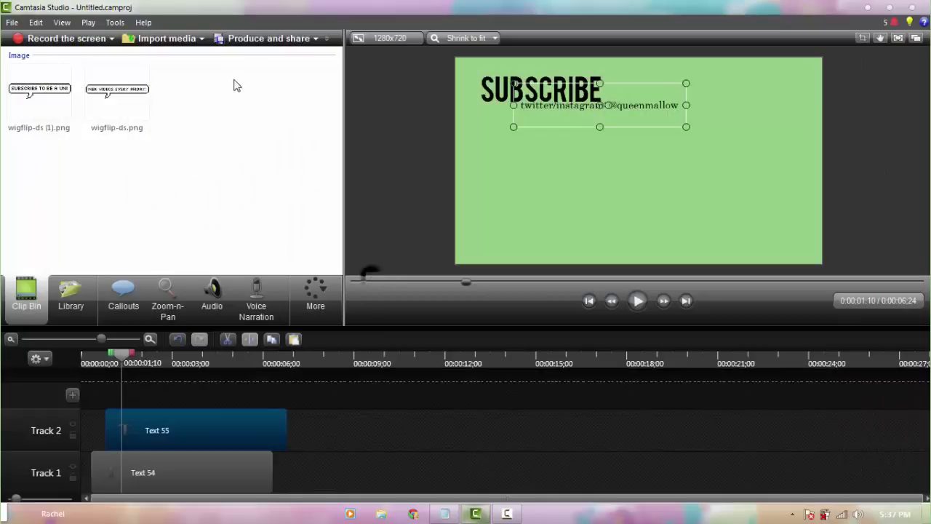
Add wigflip-ds (1).png to the timeline at 00:00:01;10 and enlarge the speech bubble on the canvas.
left_click_drag(164, 132, 19, 75)
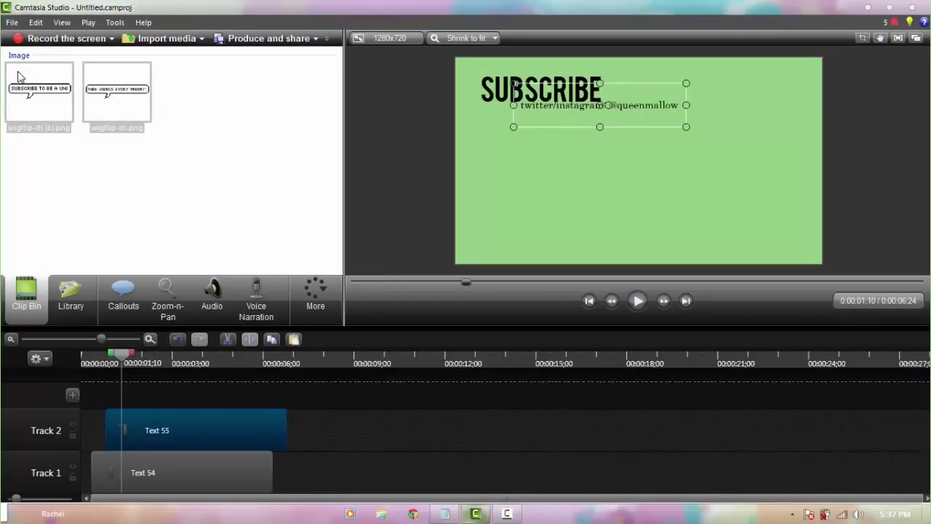
left_click(19, 76)
right_click(42, 101)
left_click(102, 108)
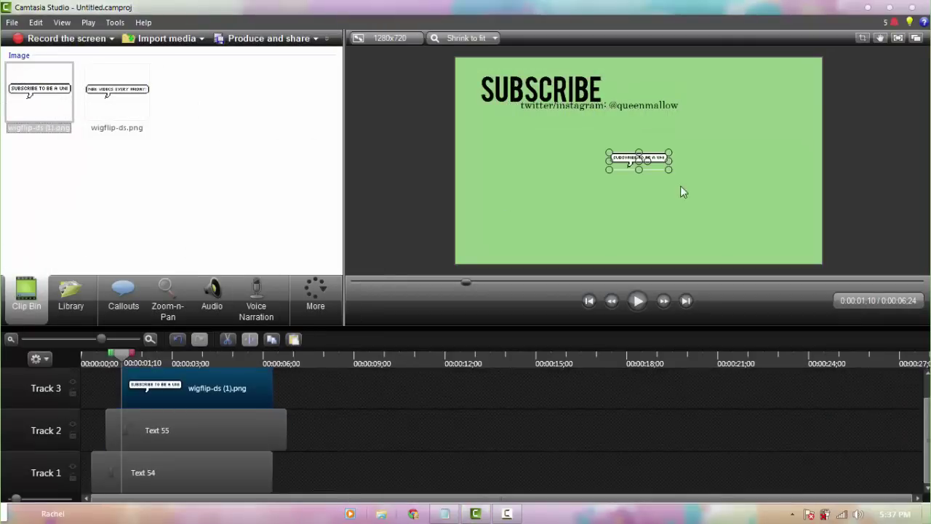
left_click_drag(669, 170, 750, 193)
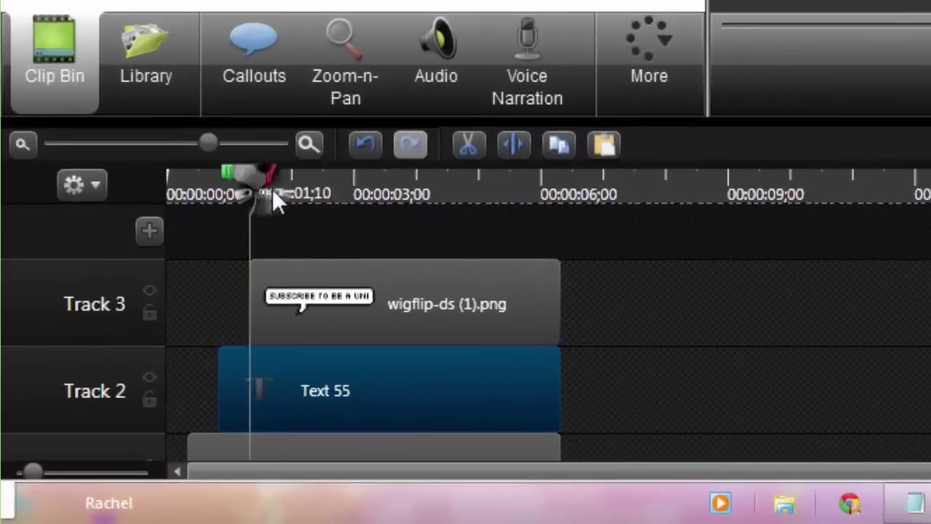
Add wigflip-ds.png to the timeline on a new track at 00:00:01;24.
left_click(274, 193)
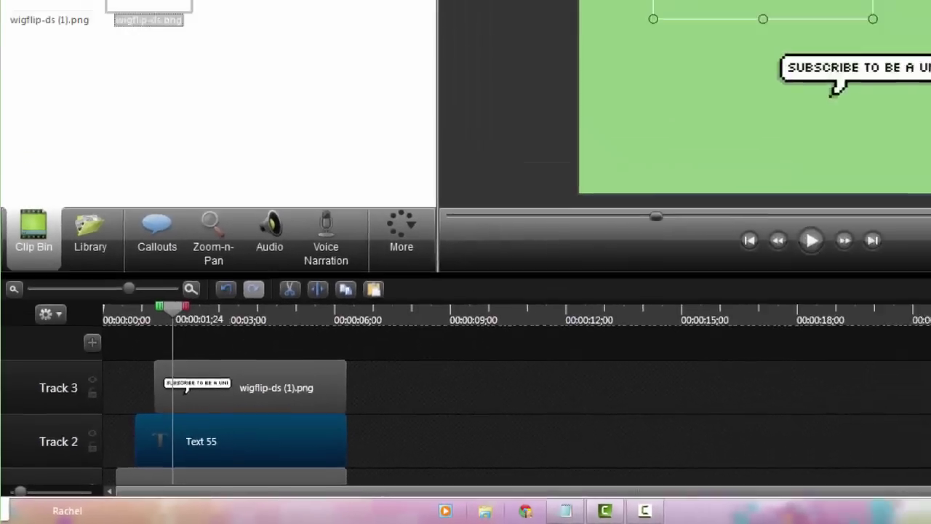
right_click(143, 86)
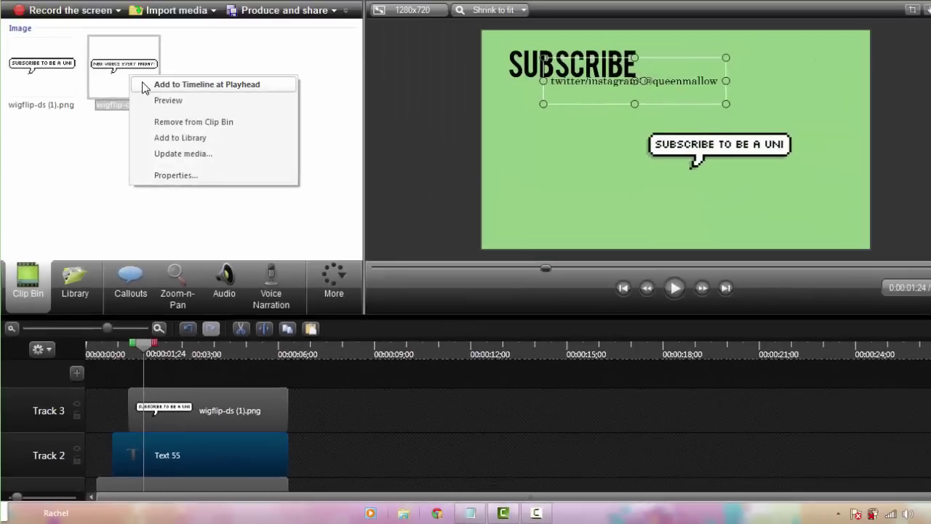
left_click(167, 85)
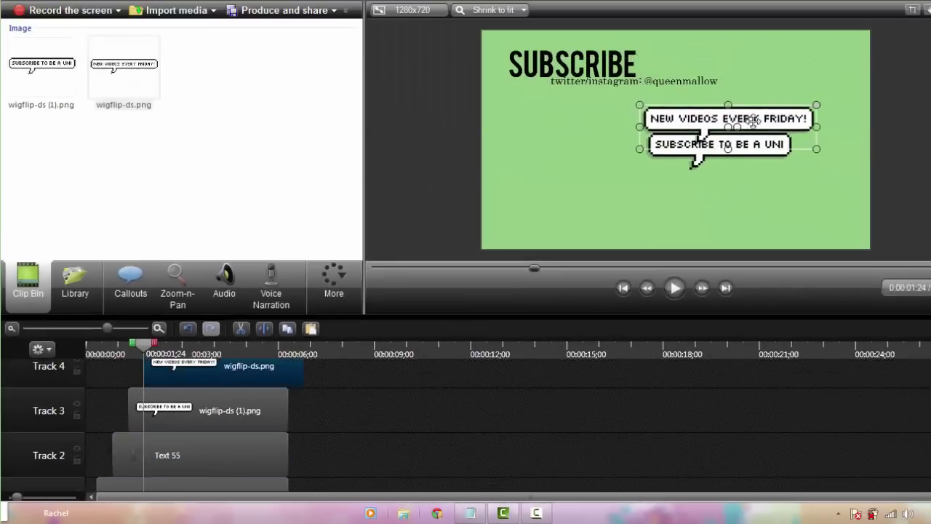
Arrange both speech bubbles in the upper-right area of the video frame, with "NEW VIDEOS EVERY FRIDAY!" beside "subscribe" and the other slightly lower.
left_click_drag(754, 120, 743, 70)
left_click_drag(720, 145, 792, 70)
left_click(918, 153)
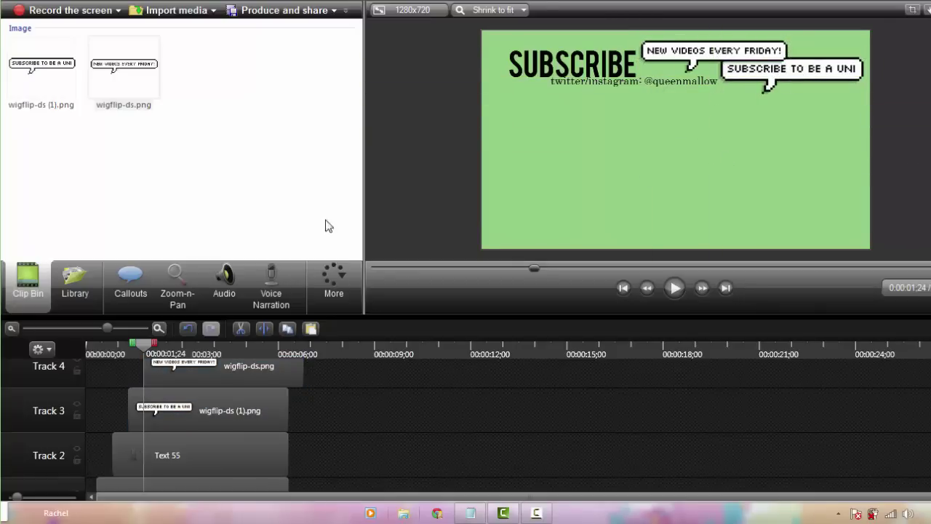
scroll(919, 391, "down", 1)
scroll(412, 334, "up", 1)
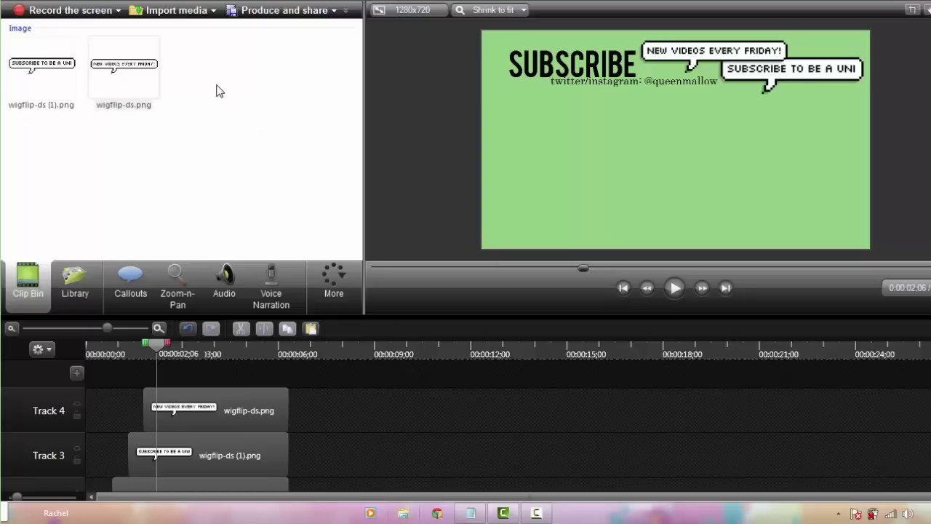
Import the Pop! Sound Effect MP3 from the "efectos y musica para intros" folder in the Videos library.
left_click(213, 10)
left_click(189, 36)
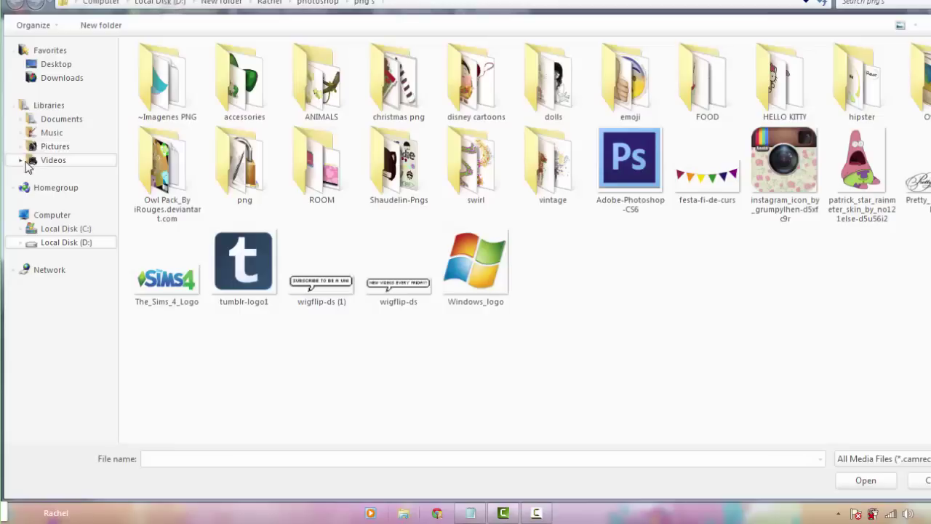
left_click(53, 160)
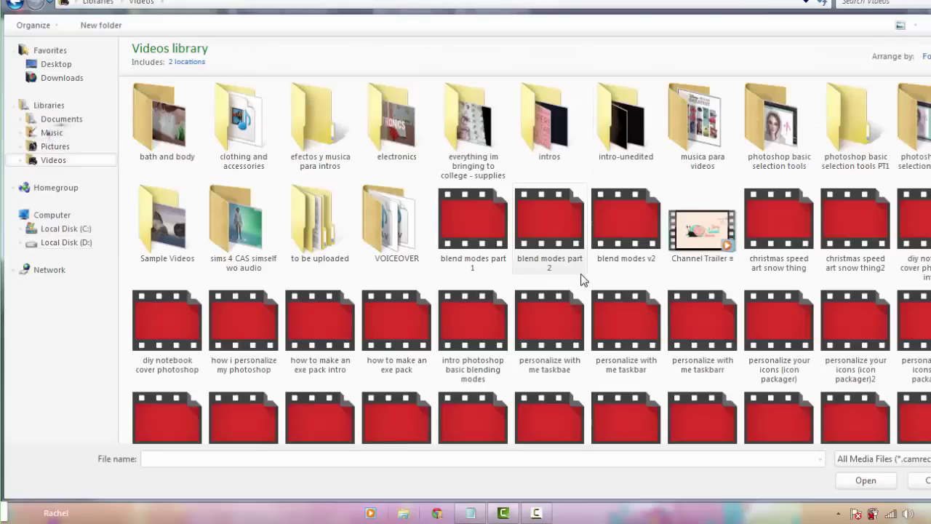
double_click(312, 165)
scroll(625, 309, "down", 3)
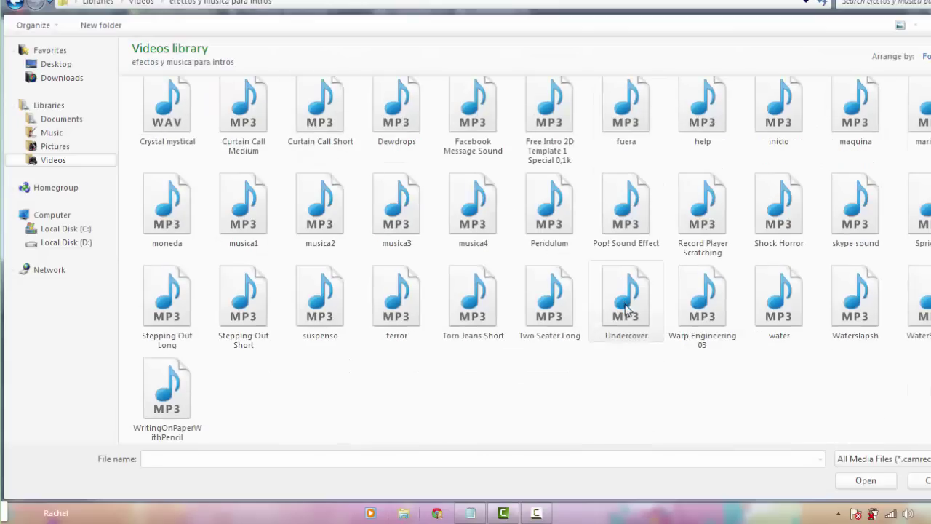
double_click(625, 218)
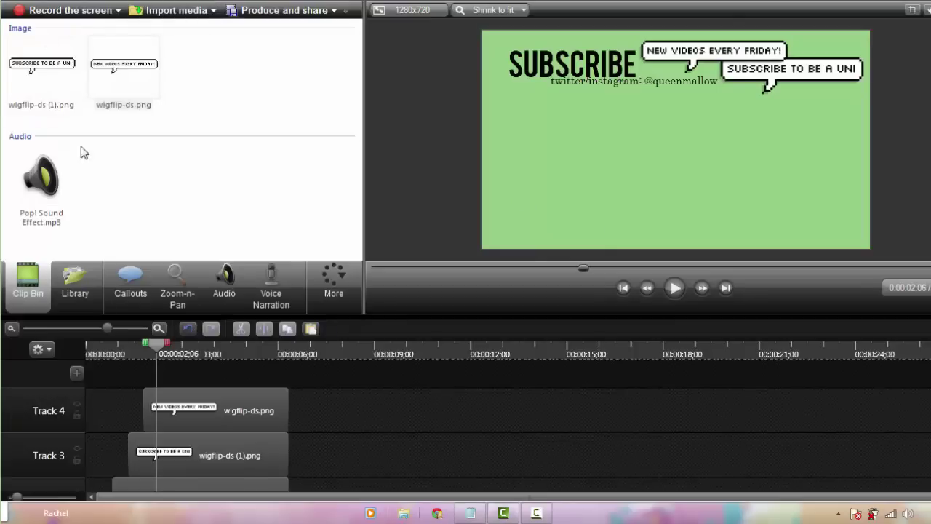
Add Pop! Sound Effect.mp3 to the timeline on a new track and trim both ends to a single short pop.
right_click(44, 191)
left_click(58, 203)
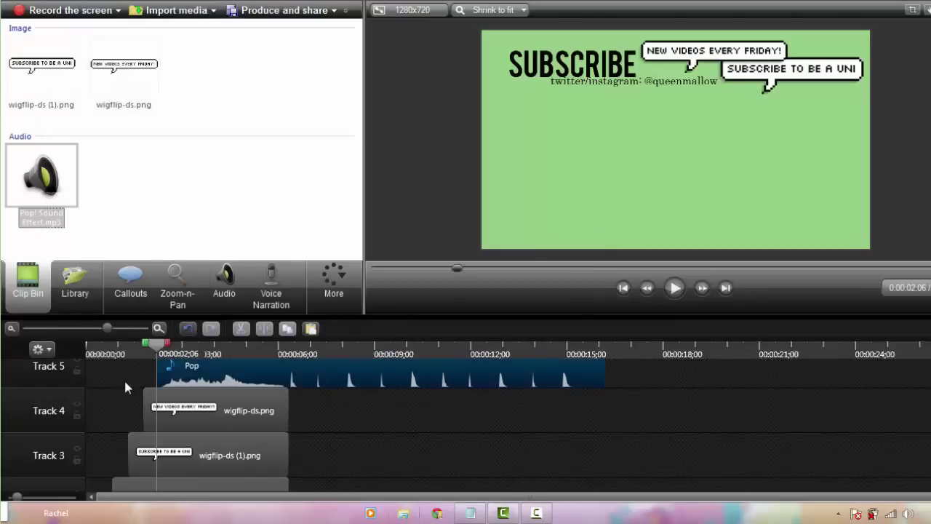
left_click_drag(158, 365, 317, 368)
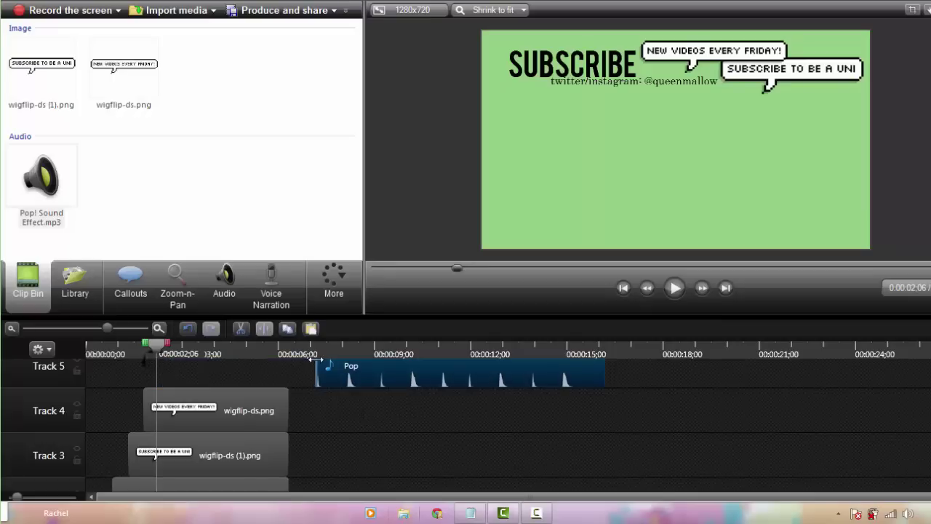
left_click_drag(604, 373, 319, 402)
left_click_drag(109, 328, 132, 328)
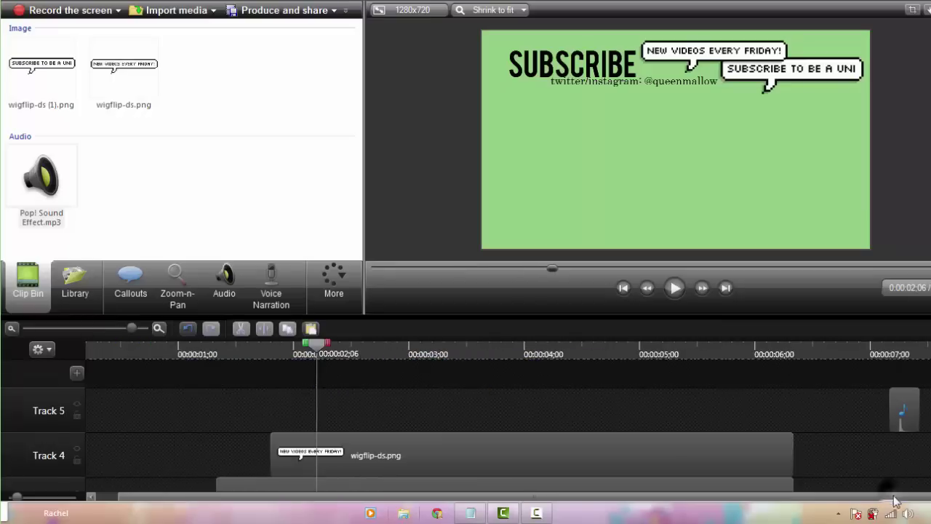
Move the trimmed pop sound near the timeline's start and paste copies at the starts of the speech-bubble clips, 00:00:01;10 and 00:00:01;24.
left_click_drag(887, 411, 205, 465)
mouse_move(189, 382)
left_mouse_down()
mouse_move(139, 400)
mouse_move(195, 381)
left_mouse_up()
left_click_drag(255, 352, 239, 350)
key("ctrl+v")
left_click_drag(312, 352, 294, 351)
key("ctrl+v")
Play the timeline from the beginning to check the pop sounds against each element's appearance.
left_click(536, 513)
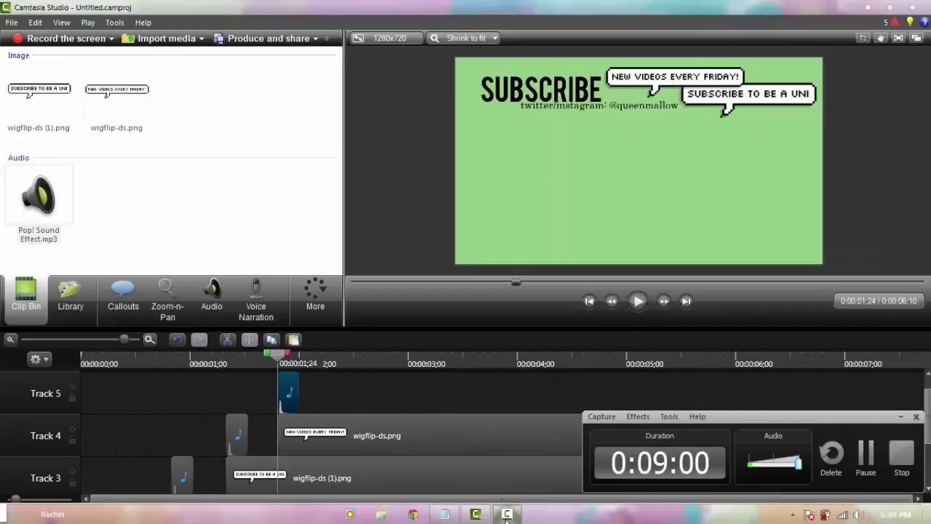
left_click(507, 514)
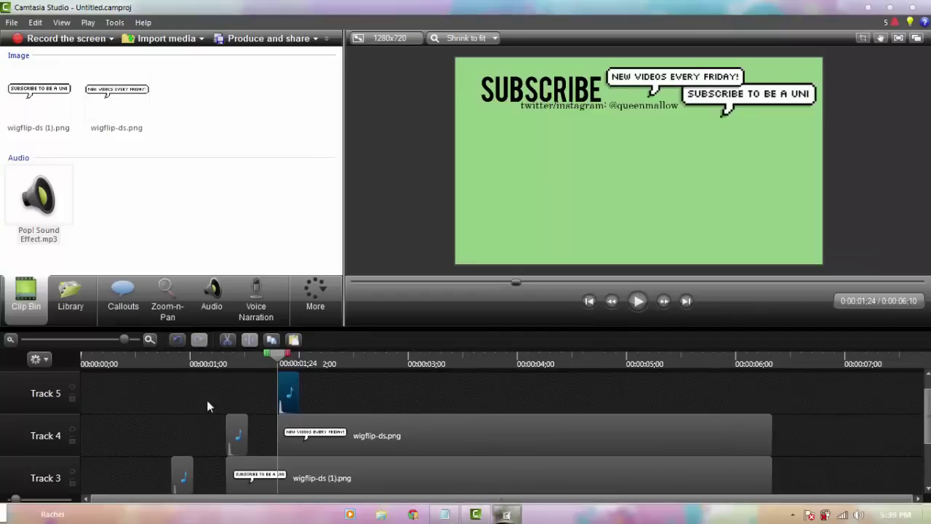
left_click(591, 300)
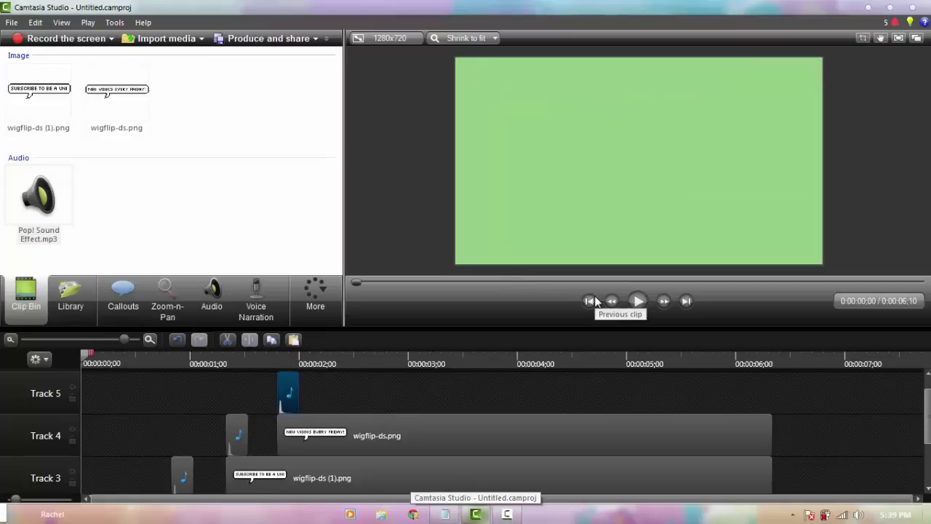
left_click(648, 306)
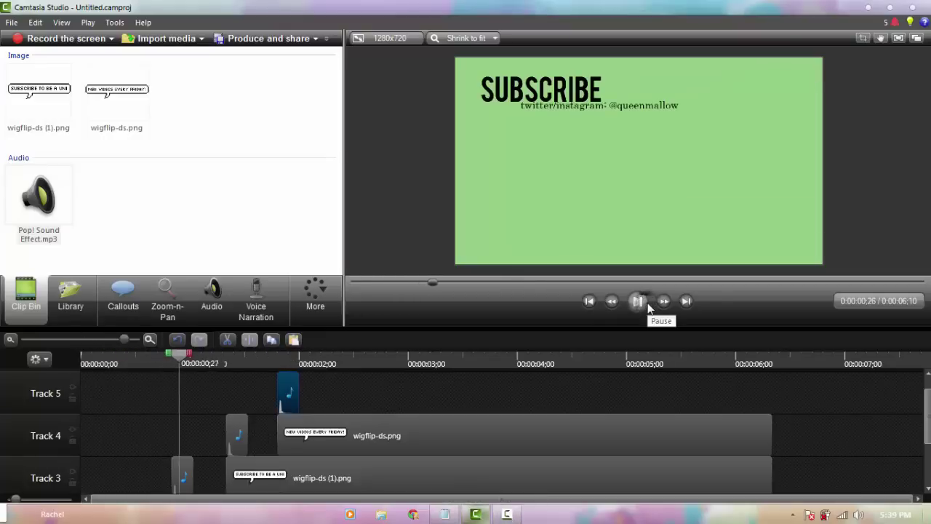
left_click(648, 304)
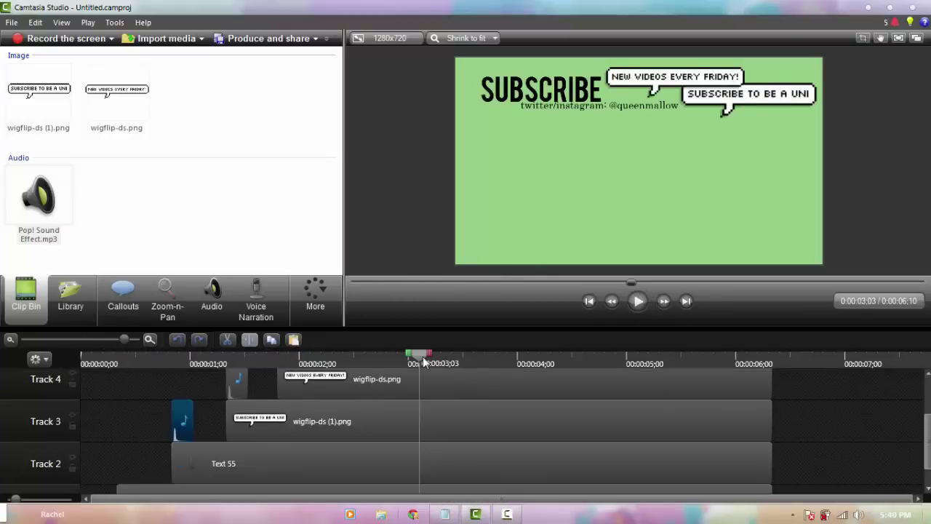
Paste another copy of the pop sound and place it on Track 2 at 00:00:00;10, where the Track 1 text begins.
left_click_drag(423, 357, 525, 344)
scroll(523, 392, "up", 2)
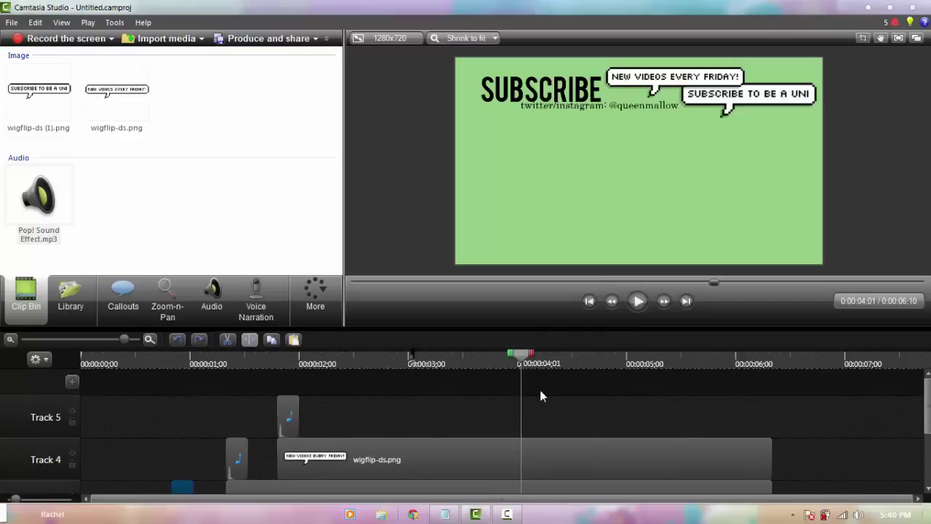
key("ctrl+v")
left_click(520, 417)
left_click_drag(521, 416, 124, 425)
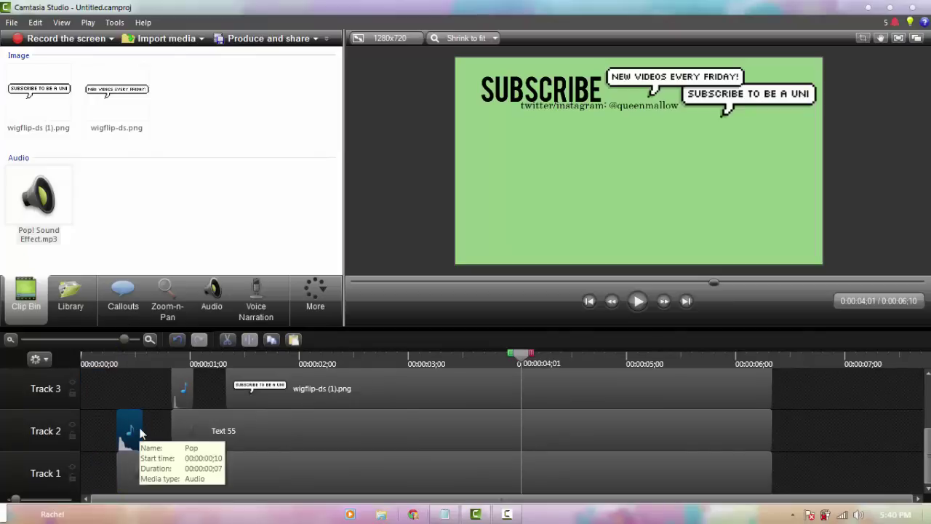
scroll(331, 409, "up", 3)
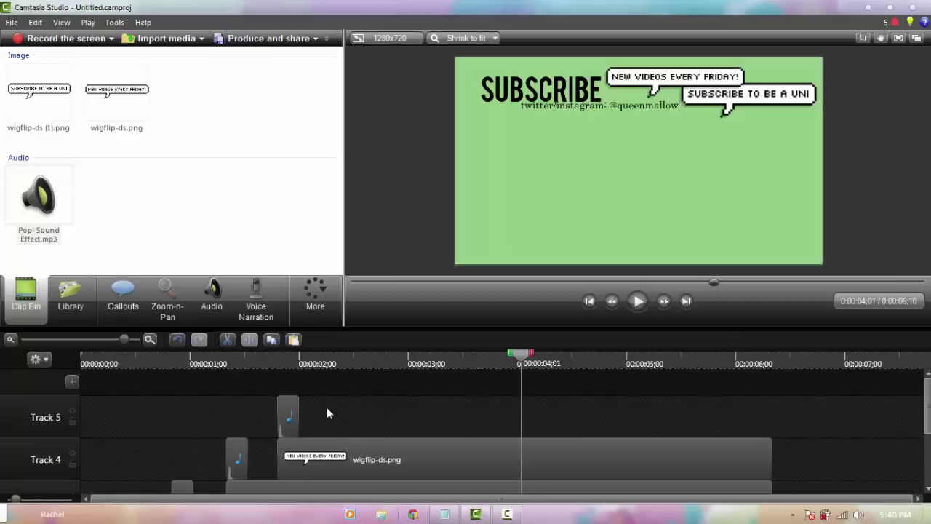
Set the playhead to 00:00:02;05 and import the instagram video from the "to be uploaded" folder's instagram subfolder.
left_click_drag(302, 367, 319, 363)
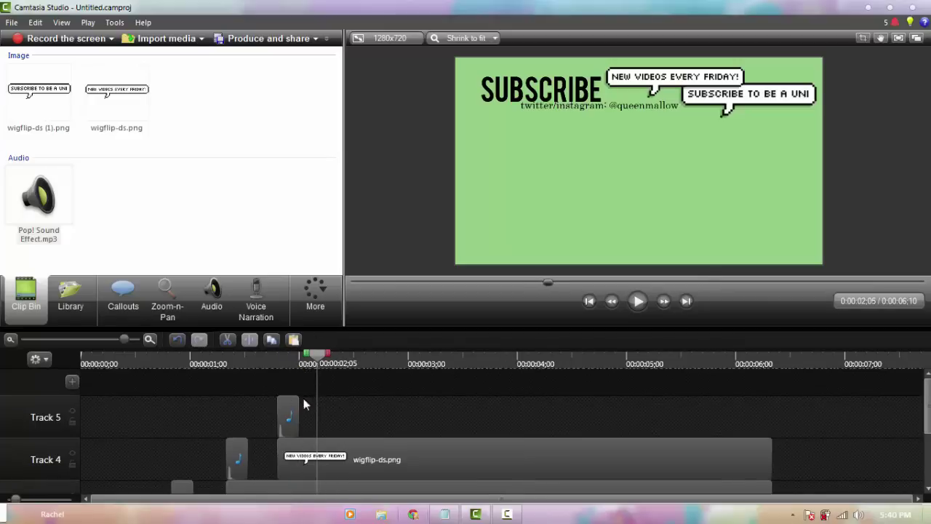
left_click(111, 338)
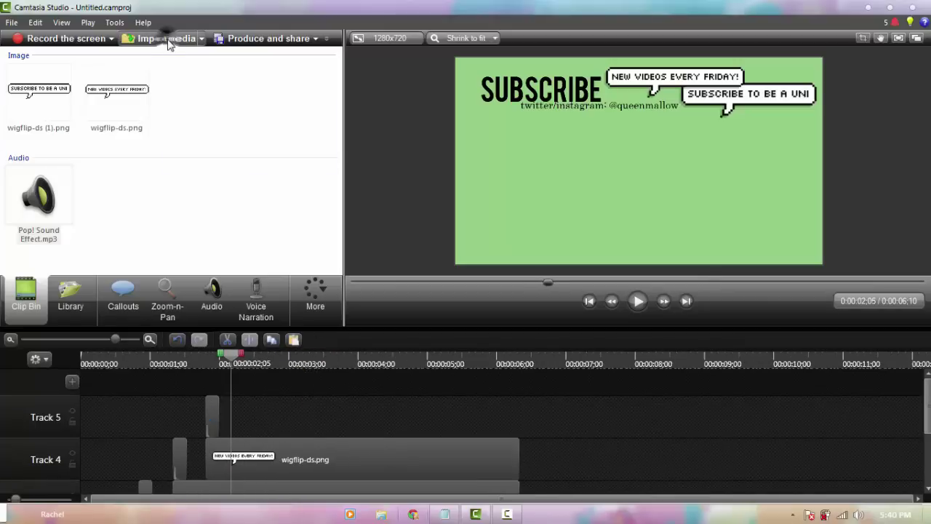
left_click(168, 41)
left_click(52, 179)
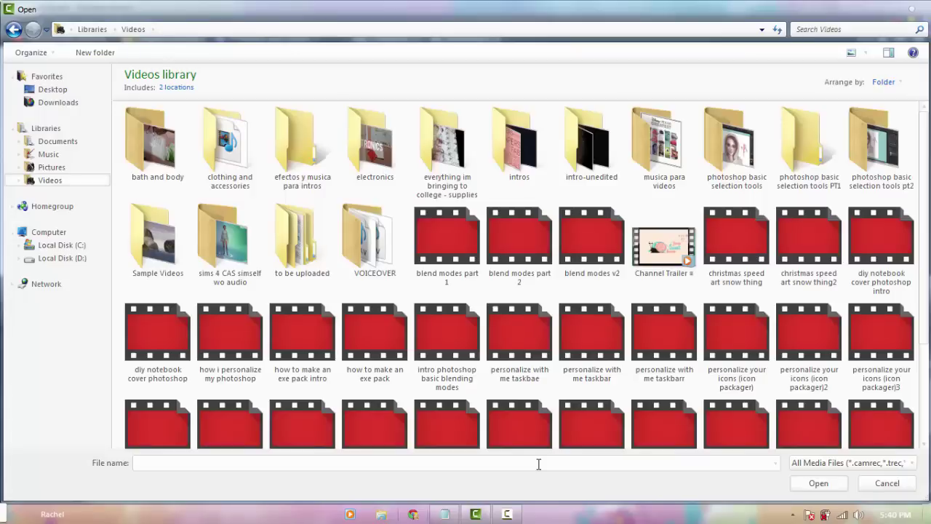
double_click(320, 253)
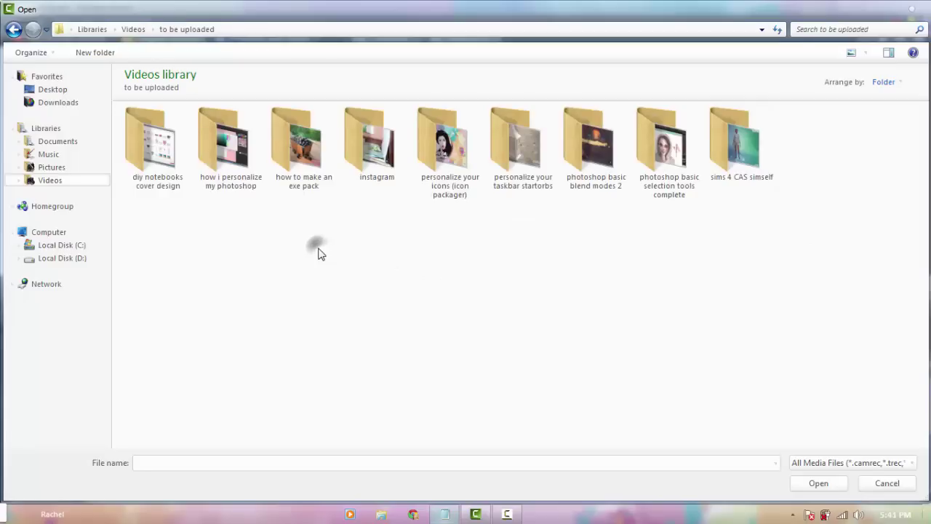
double_click(367, 149)
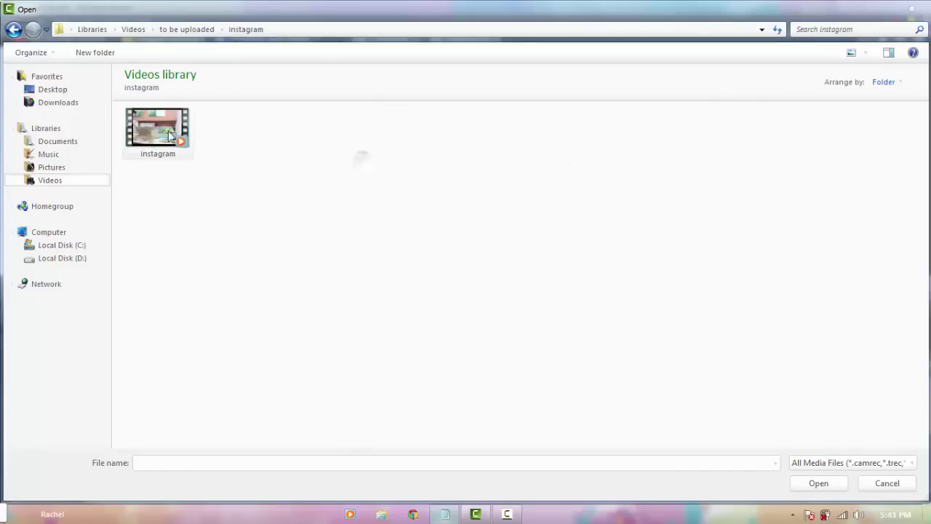
double_click(162, 125)
Import the photoshop basic selection tools complete and sims 4 CAS simself videos from their subfolders in "to be uploaded".
left_click(145, 40)
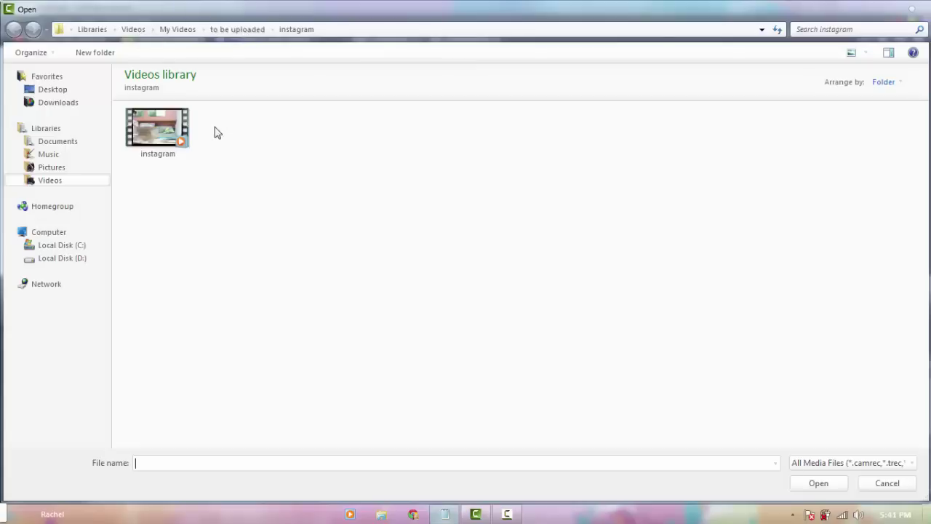
key("BackSpace")
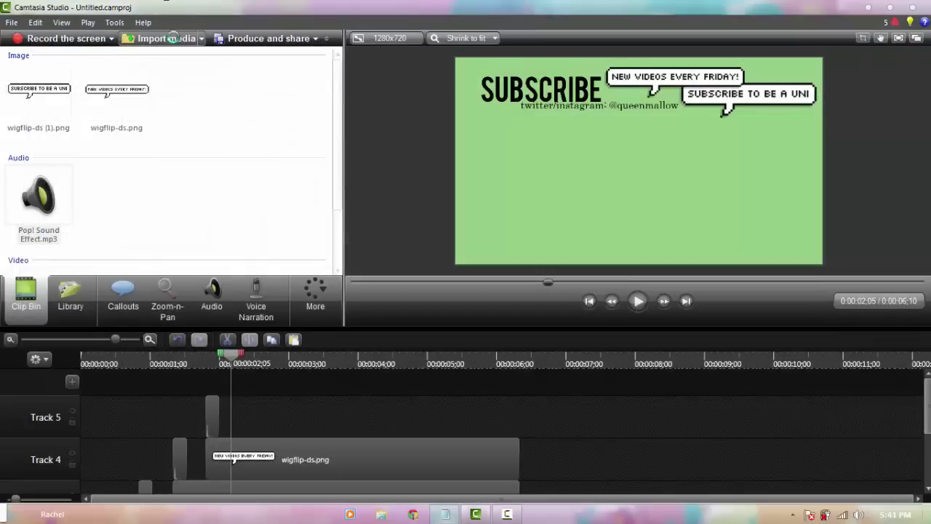
left_click(171, 37)
double_click(731, 149)
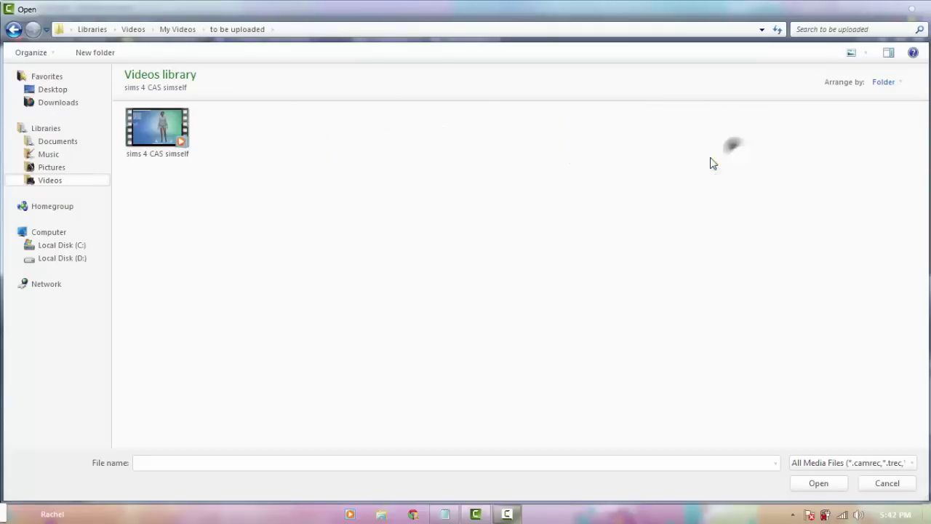
double_click(164, 121)
Select all three imported videos and add them to the timeline at the playhead.
left_click_drag(339, 107, 331, 134)
scroll(332, 141, "down", 1)
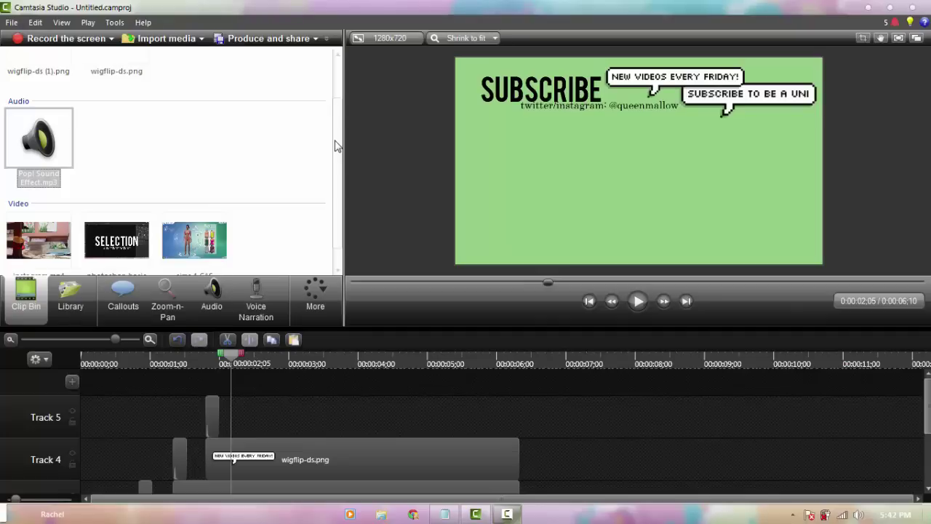
right_click(37, 250)
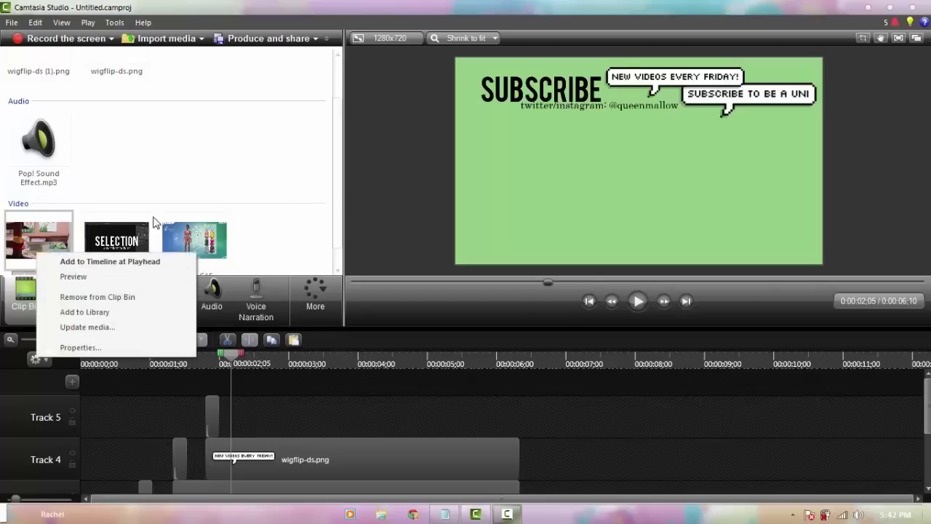
left_click_drag(277, 240, 24, 241)
left_click_drag(337, 186, 337, 202)
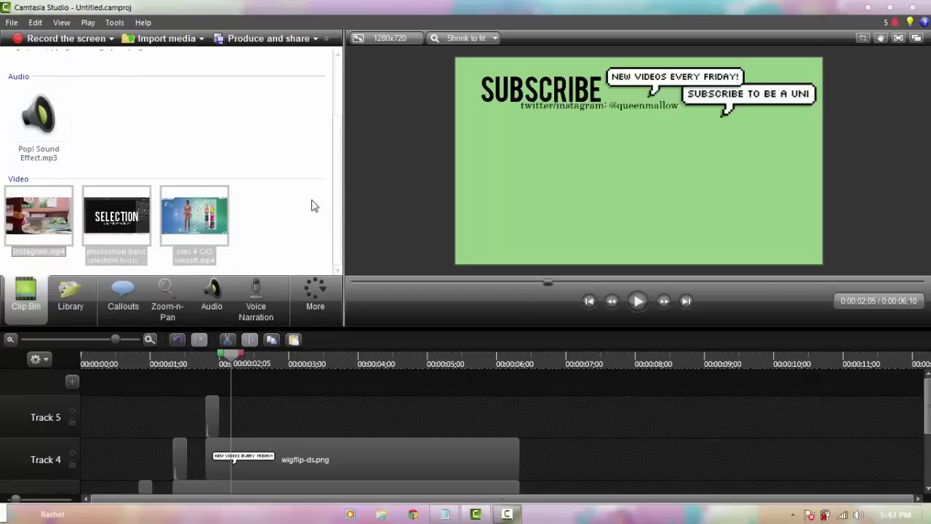
right_click(189, 215)
left_click(217, 224)
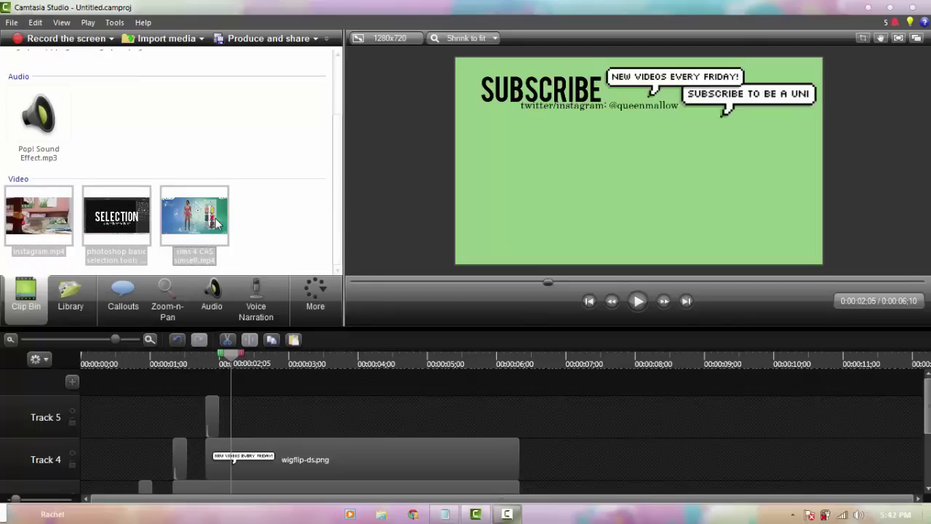
left_click_drag(233, 499, 291, 499)
left_click_drag(197, 502, 67, 500)
Silence the audio of the three added video clips.
left_click(212, 295)
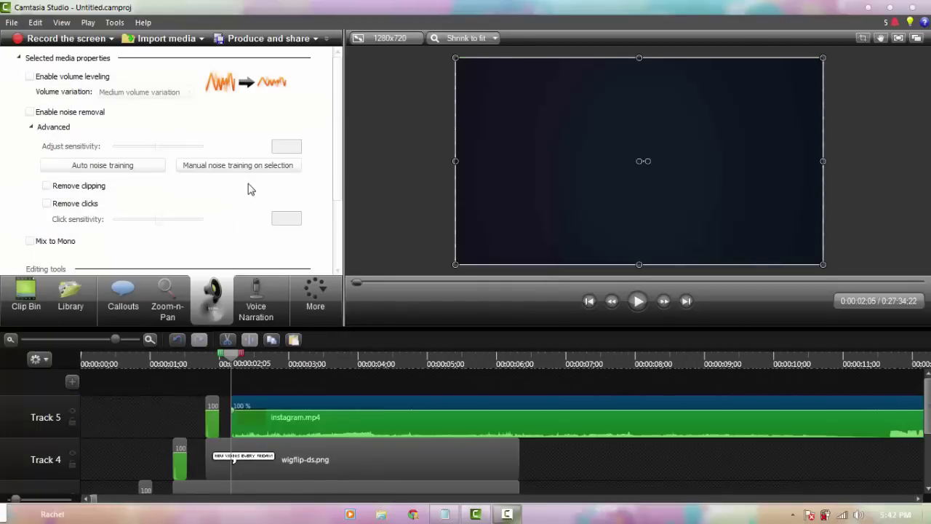
mouse_move(546, 430)
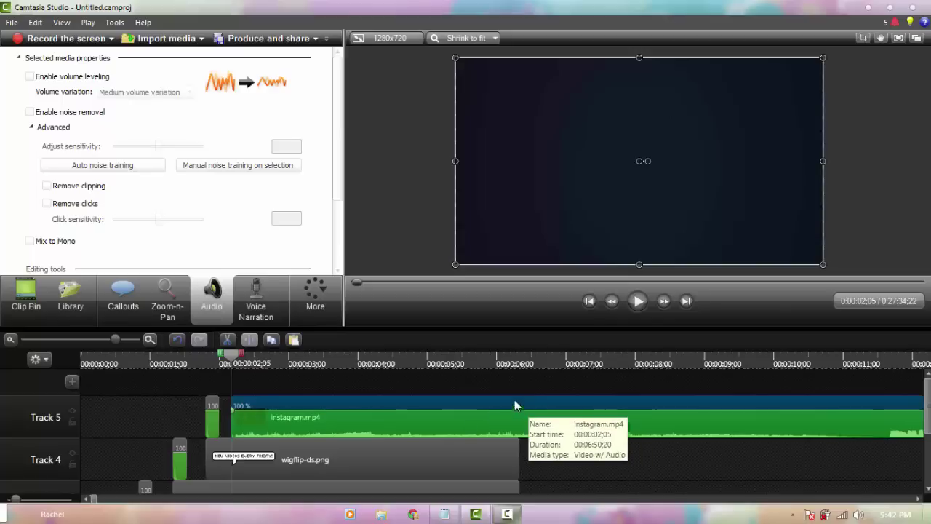
left_click(33, 61)
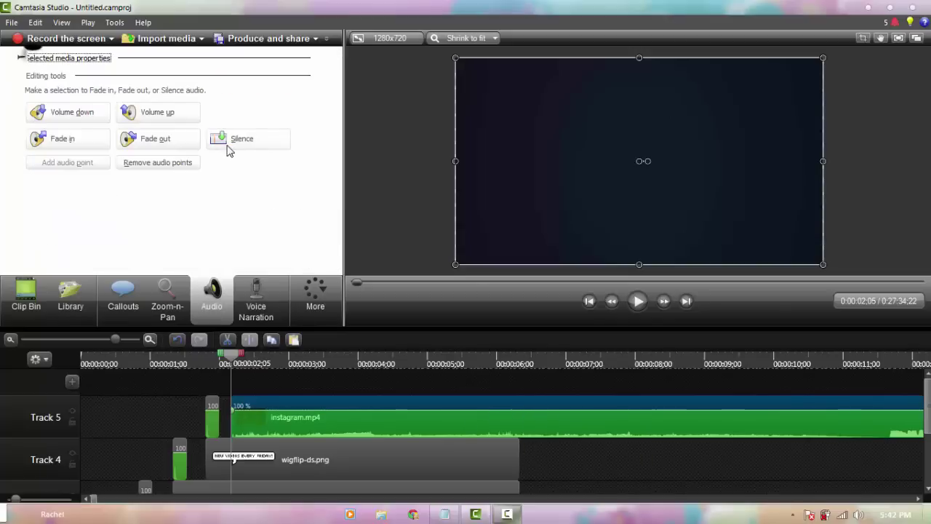
left_click(227, 149)
left_click(26, 294)
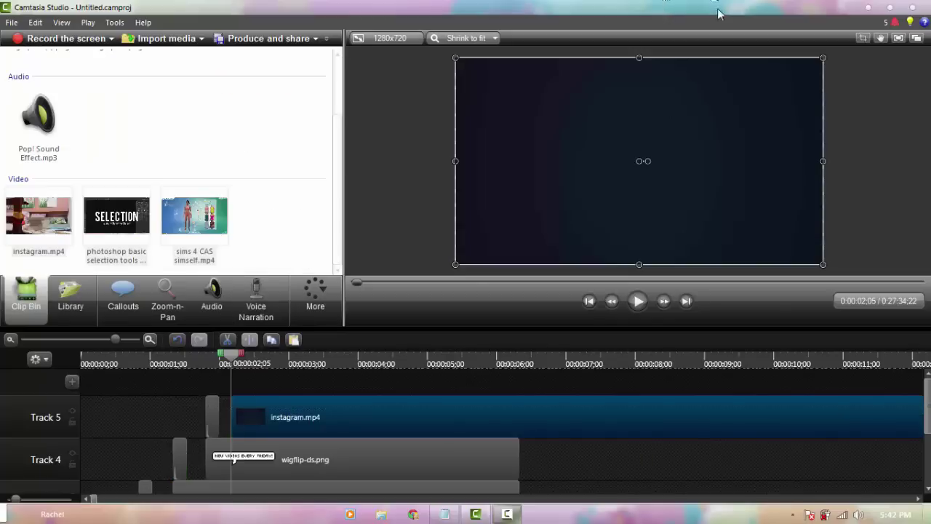
Shrink the three selected videos to about a third of the frame's width and place them in its lower-left corner.
left_click_drag(820, 59, 582, 210)
left_click_drag(561, 222, 570, 216)
Move the photoshop selection tools clip to Track 6 and the sims 4 clip to Track 7, both starting at 00:00:02;05.
left_click_drag(45, 343, 35, 339)
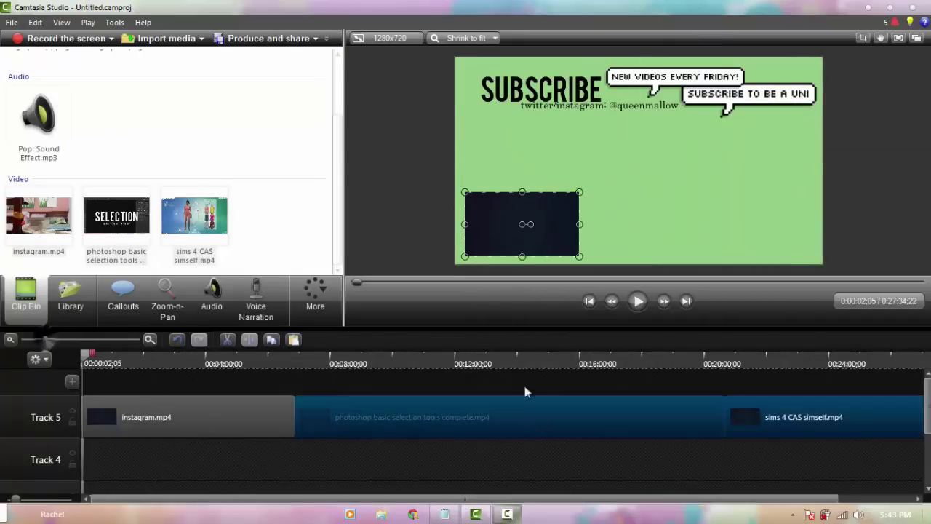
left_click_drag(512, 405, 334, 393)
left_click_drag(531, 391, 128, 402)
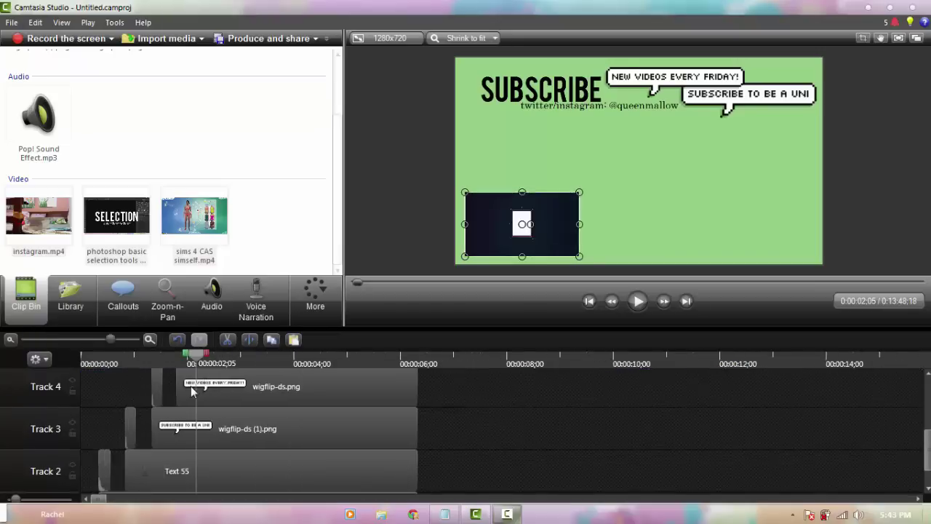
scroll(192, 387, "up", 3)
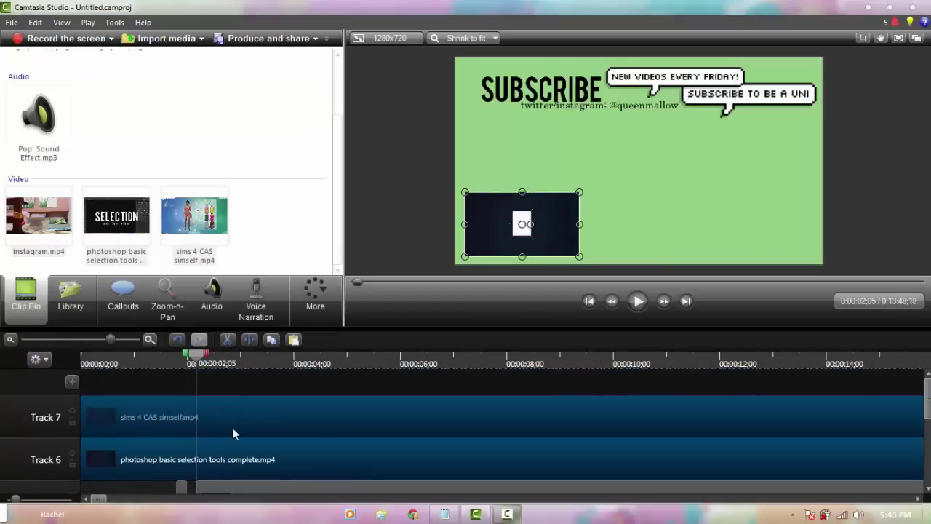
scroll(232, 427, "down", 1)
left_click_drag(197, 396, 311, 394)
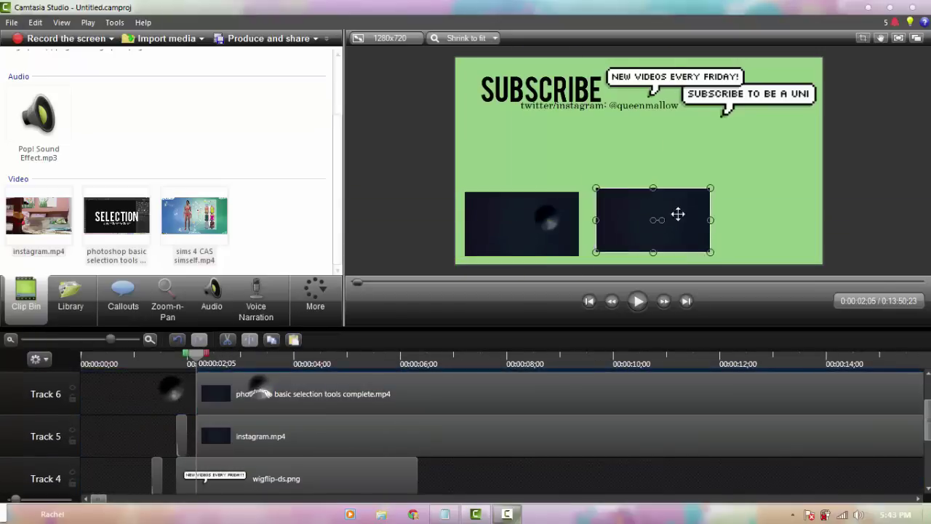
Arrange the small videos on the canvas with the photoshop one above the instagram video and the sims one to its right.
left_click_drag(659, 231, 535, 160)
left_click(466, 440)
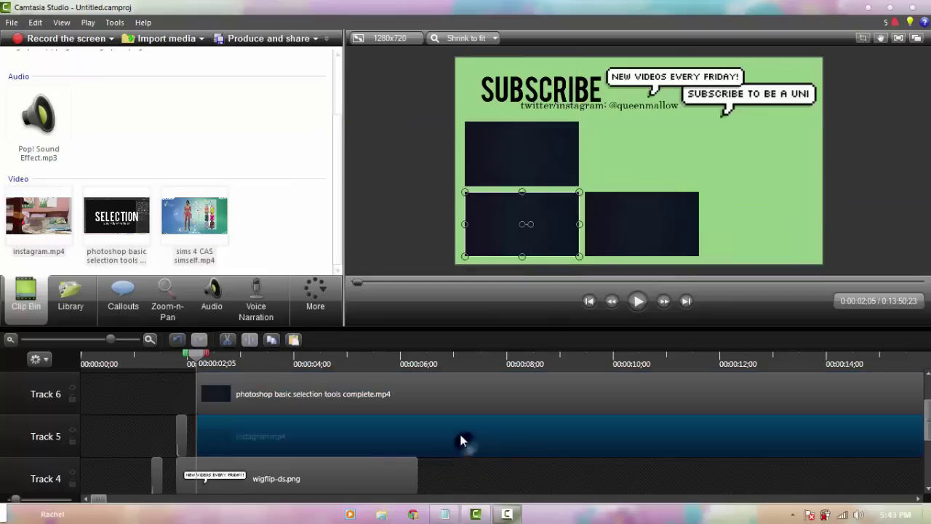
scroll(458, 432, "up", 1)
scroll(456, 431, "down", 2)
Split the three video clips at 00:05:38;03 and delete the portions before the split.
left_click_drag(493, 364, 616, 379)
left_click(76, 338)
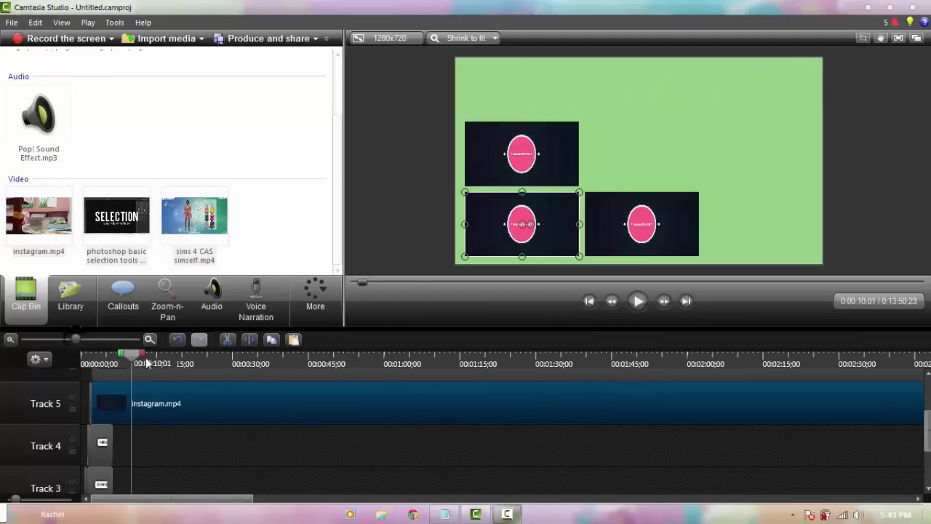
left_click_drag(138, 356, 252, 355)
left_click(569, 281)
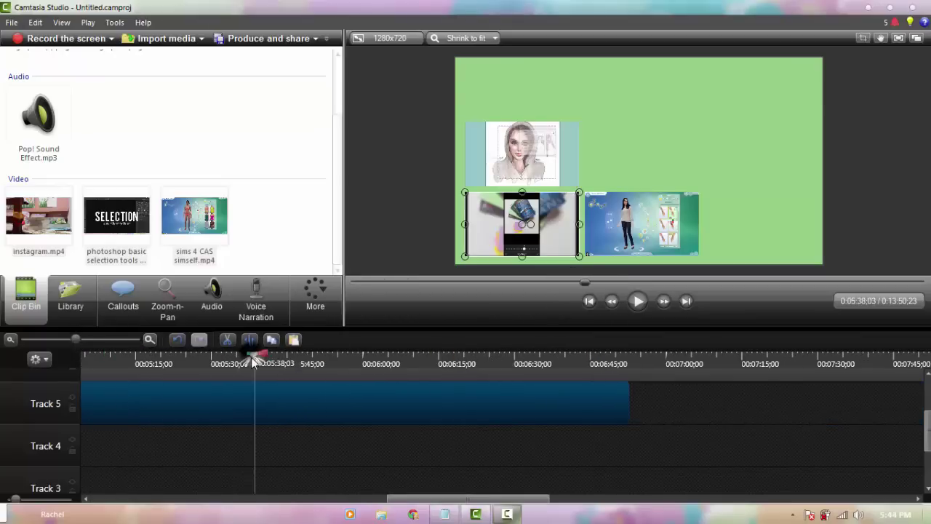
left_click_drag(302, 460, 313, 364)
left_click(249, 340)
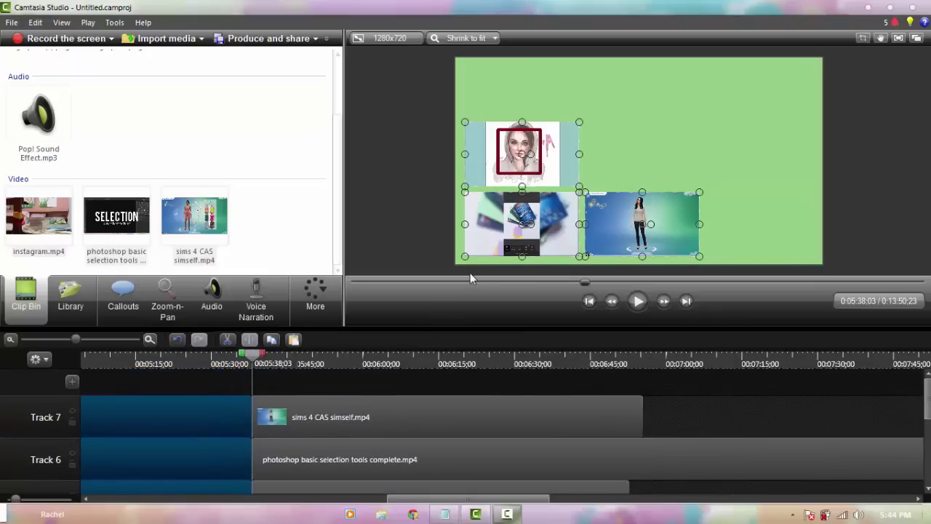
key("Delete")
Cut the remaining pieces of the three video clips and paste them on Tracks 5 to 7 starting at 00:00:02;07.
left_click_drag(443, 383, 401, 516)
scroll(370, 449, "up", 4)
left_click_drag(512, 492, 358, 499)
key("ctrl+a")
key("Delete")
left_click_drag(586, 499, 104, 476)
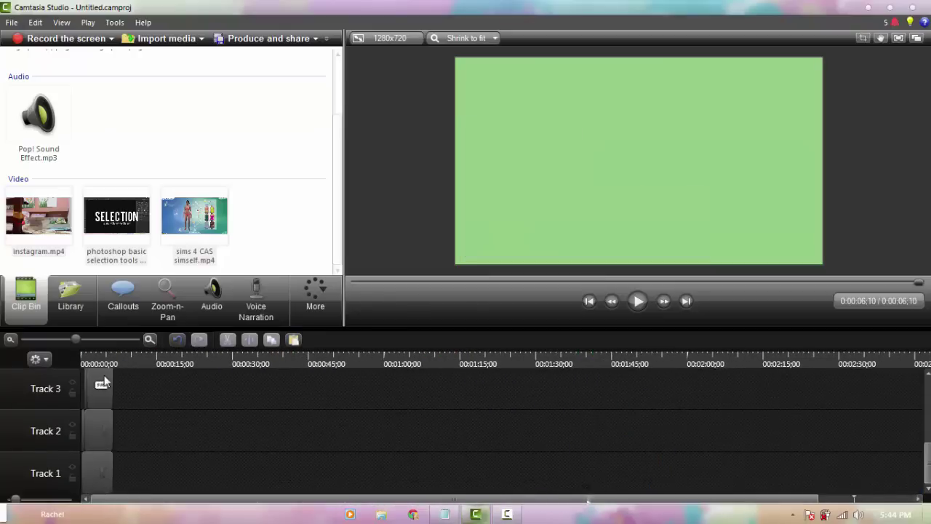
left_click(93, 355)
left_click(107, 339)
scroll(234, 394, "up", 2)
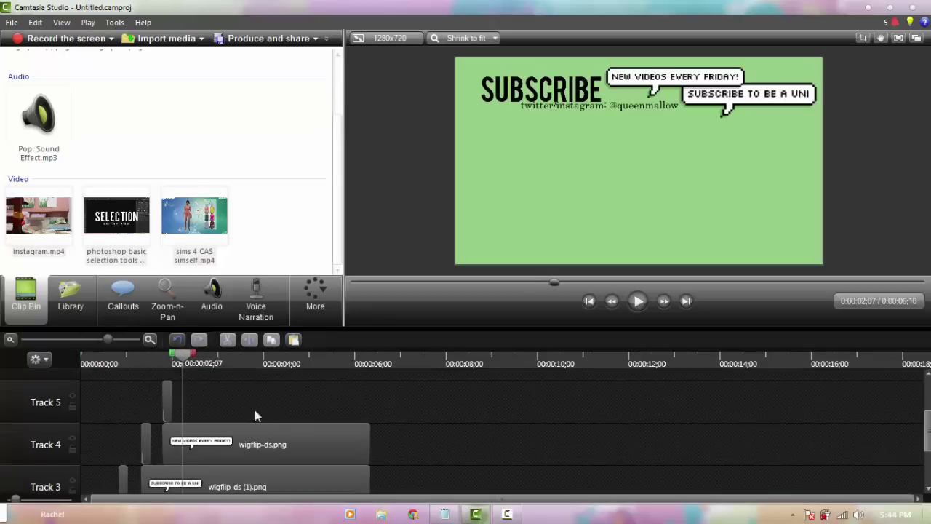
key("ctrl+z")
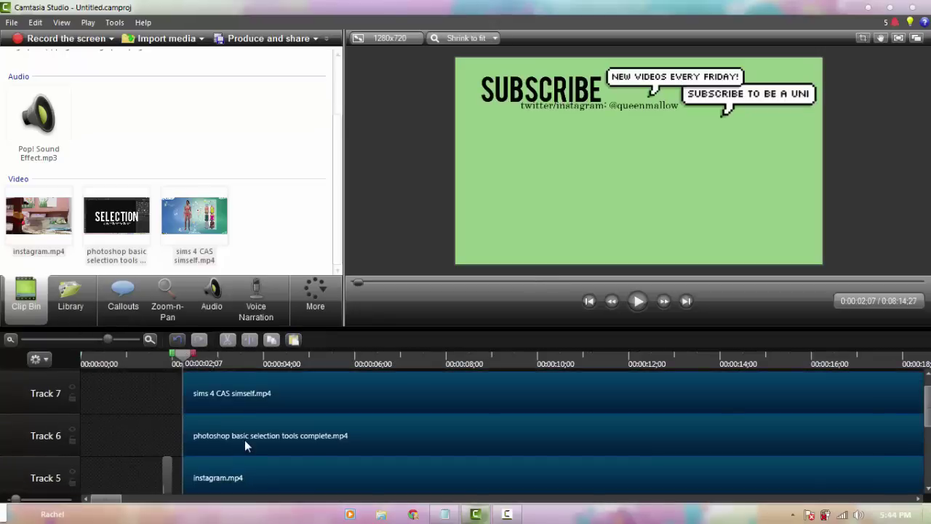
scroll(244, 439, "down", 2)
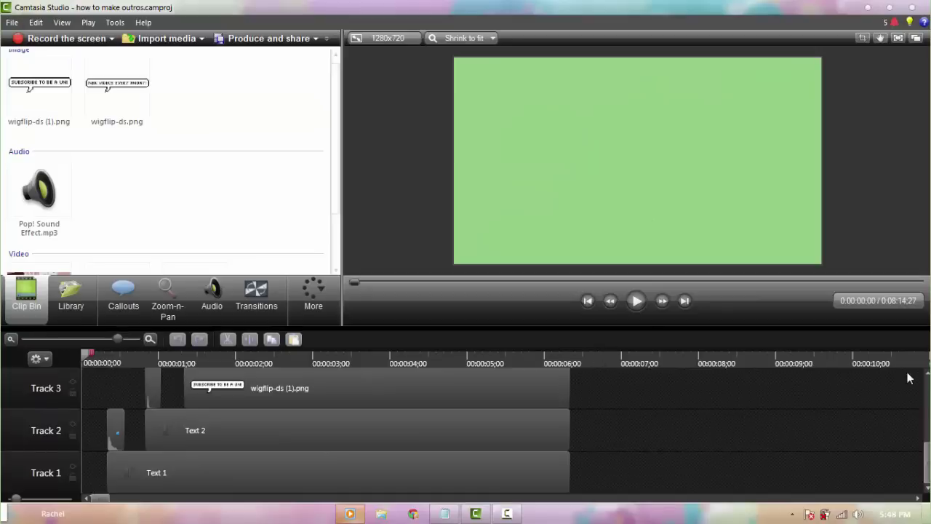
Split the sims 4, photoshop and instagram clips on Tracks 5 to 7 at 00:00:06;10 and delete the portions after the split.
scroll(502, 429, "up", 4)
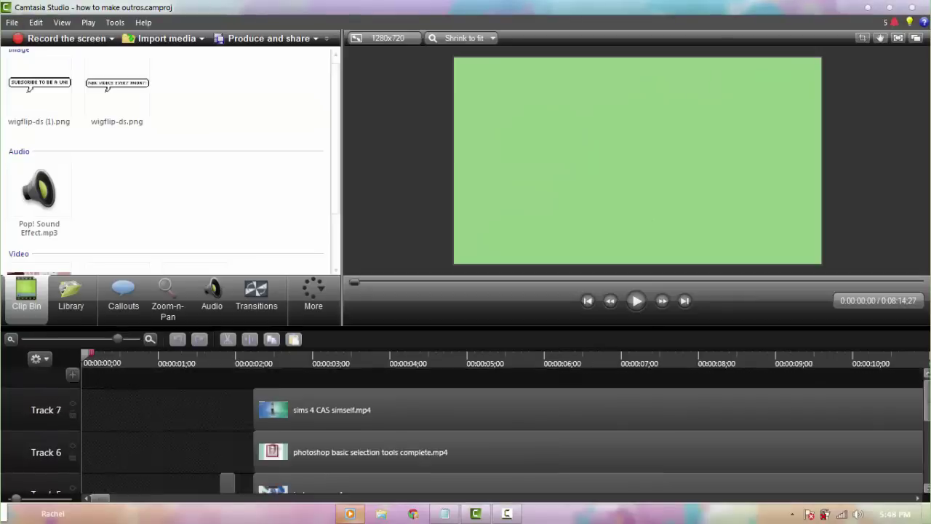
scroll(502, 430, "down", 3)
scroll(502, 429, "up", 3)
left_click(282, 363)
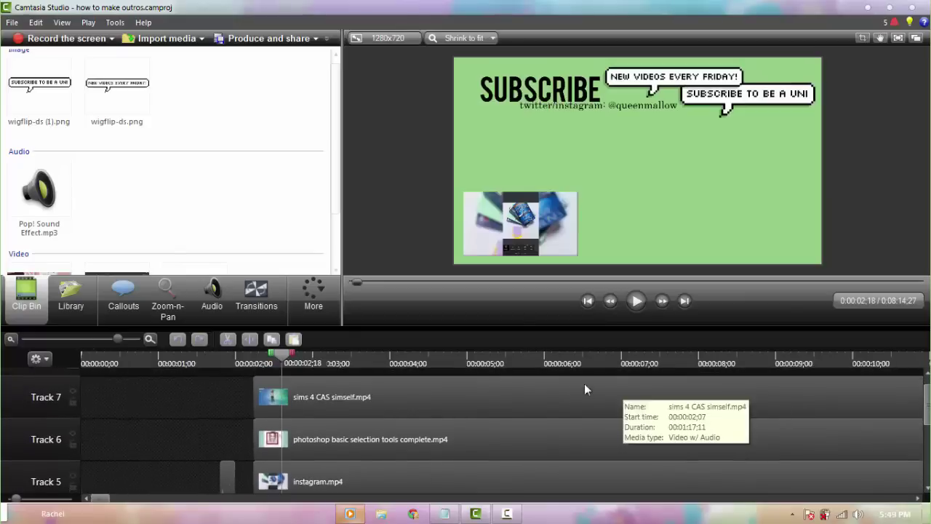
left_click(502, 395)
left_click(498, 419)
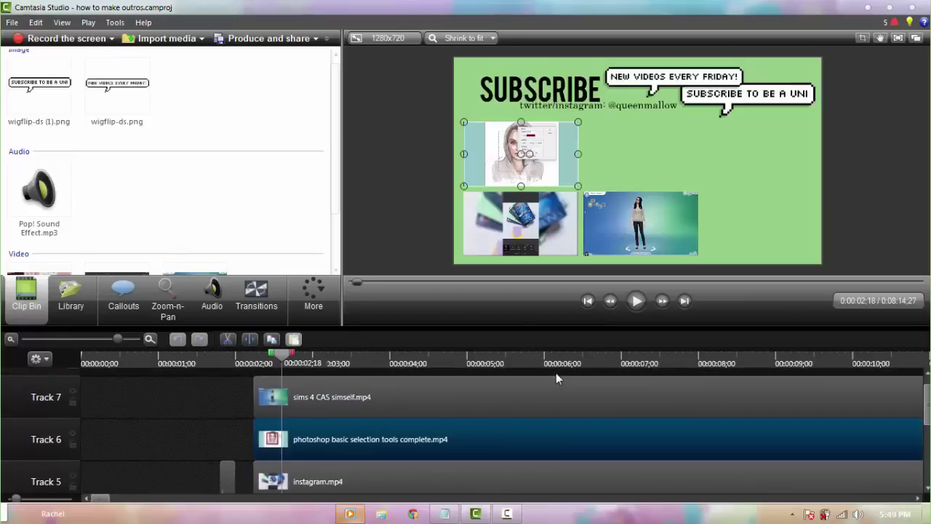
left_click_drag(561, 372, 556, 471)
scroll(641, 402, "up", 2)
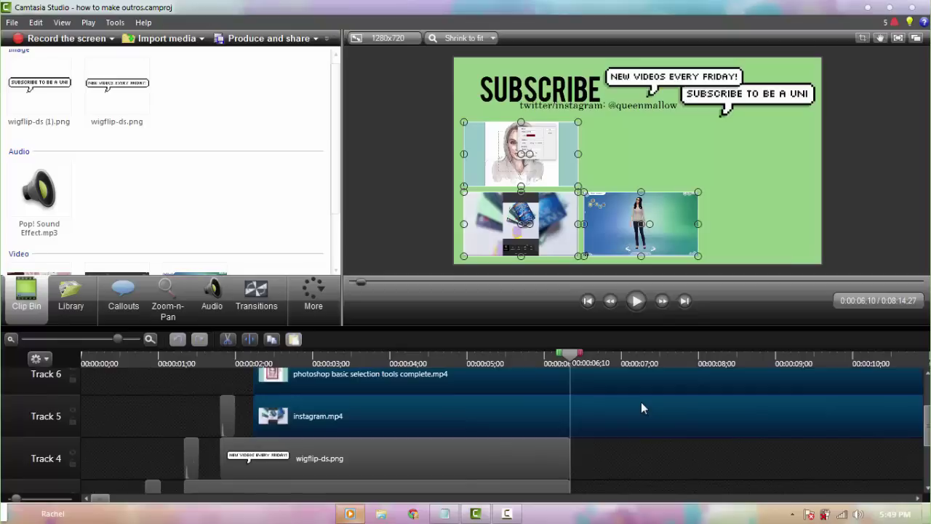
scroll(641, 402, "up", 1)
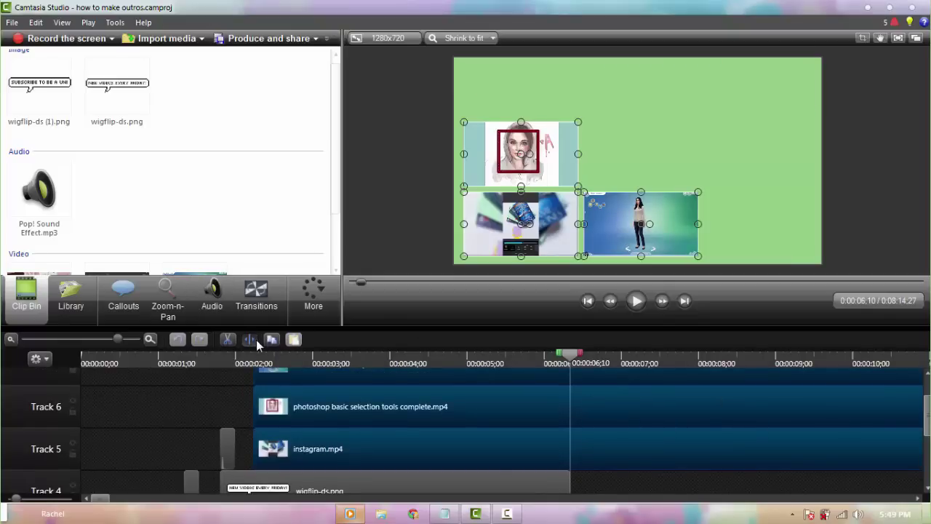
left_click(258, 344)
scroll(621, 476, "up", 1)
scroll(657, 351, "up", 1)
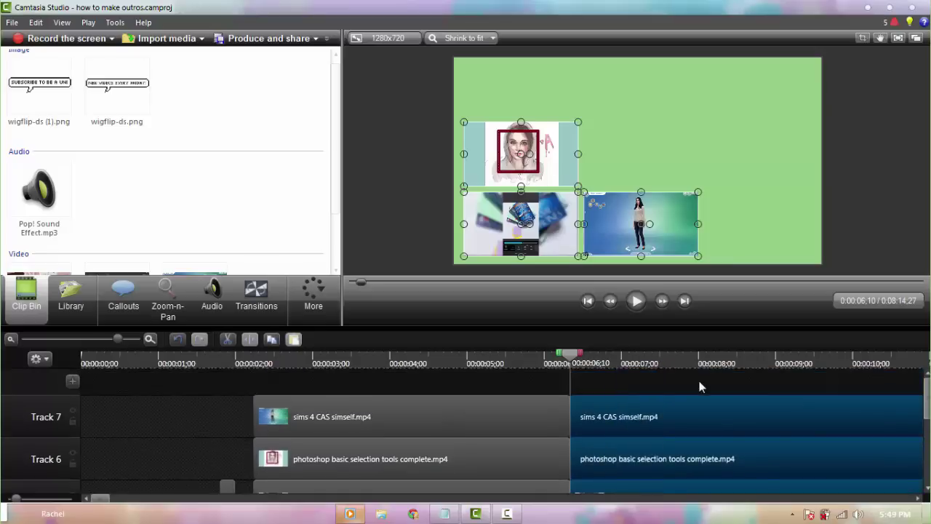
key("Delete")
Add a plain rectangle callout at 00:00:02;07 above the sims preview and trim its end to 00:00:06;10.
left_click_drag(442, 364, 253, 366)
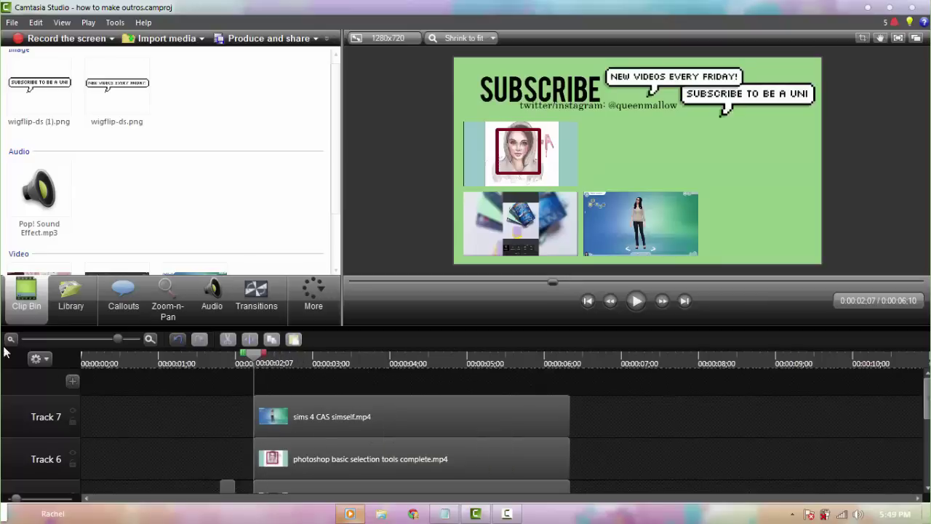
left_click(123, 295)
double_click(269, 113)
left_click(269, 114)
left_click(269, 101)
left_click(268, 127)
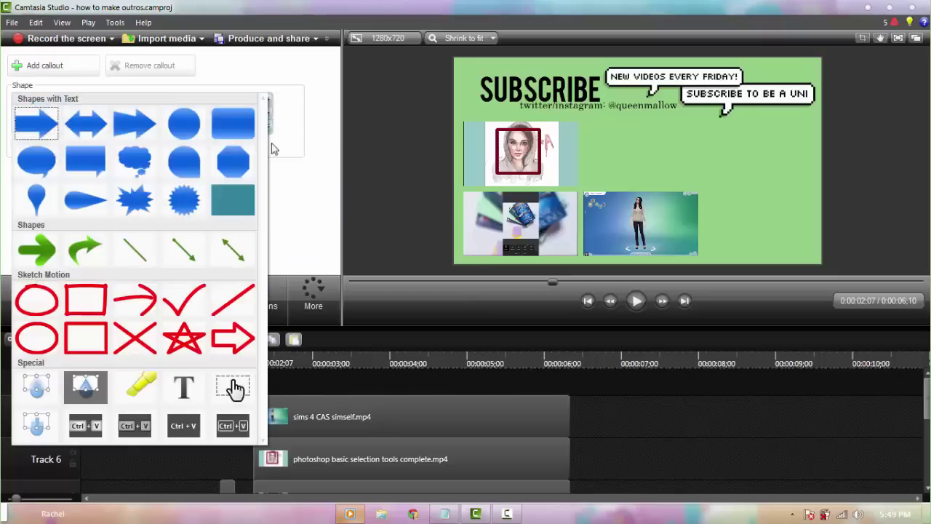
left_click(233, 200)
left_click_drag(637, 375, 571, 379)
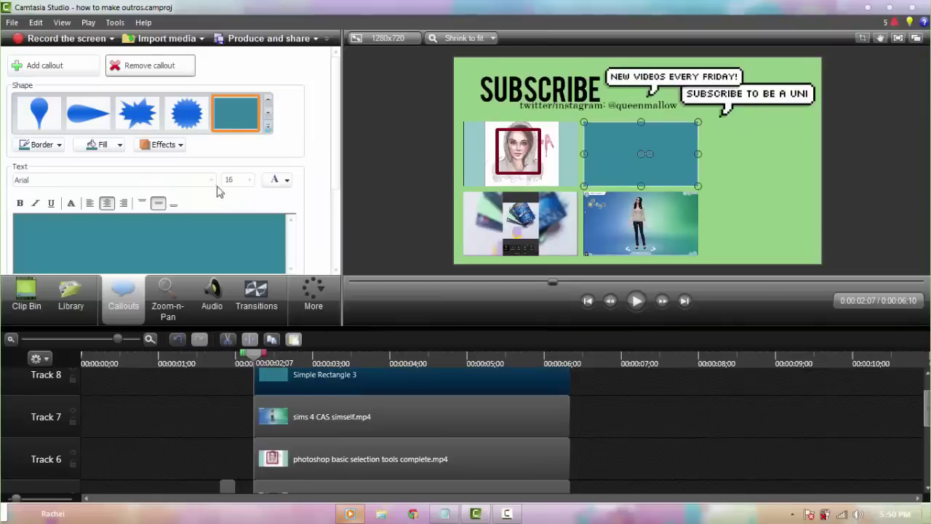
Fill the rectangle callout with a custom light pink and enter the text "vlog playlist" in it.
left_click(42, 145)
left_click(52, 254)
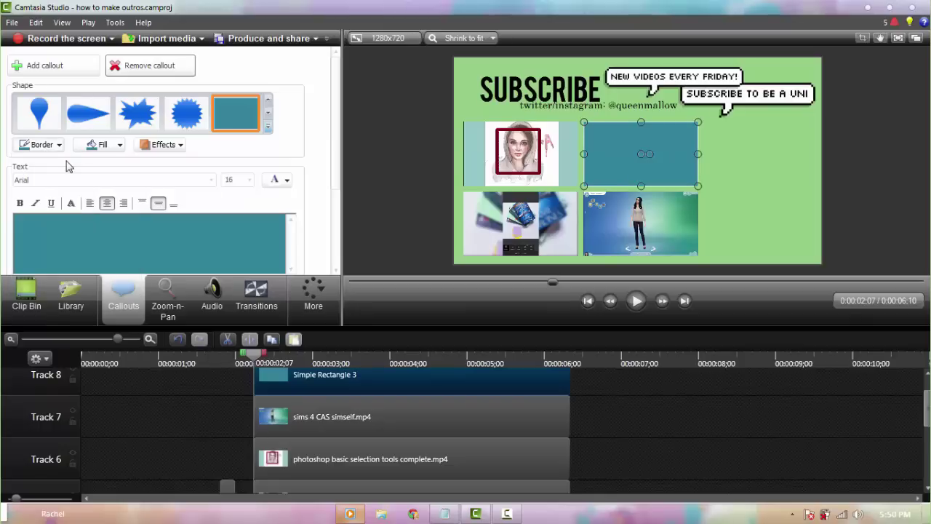
left_click(116, 144)
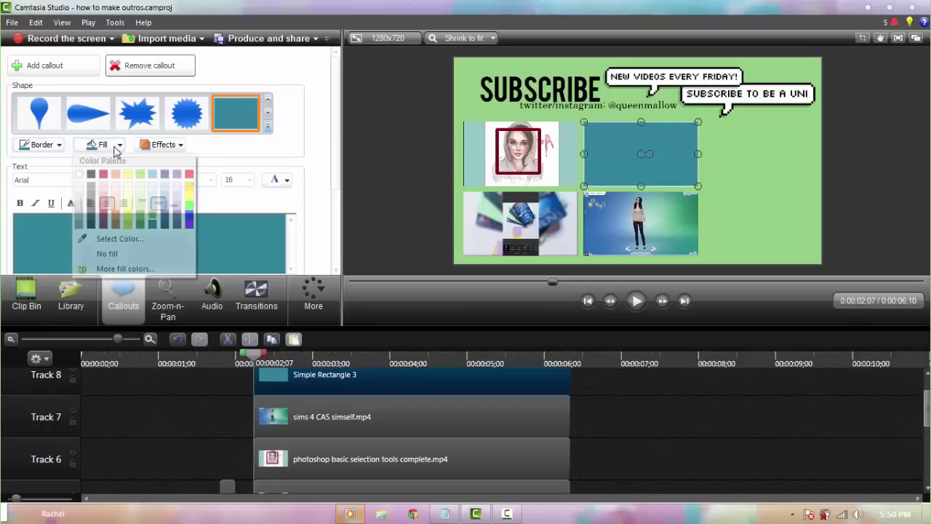
left_click(135, 267)
left_click(409, 311)
left_click(549, 428)
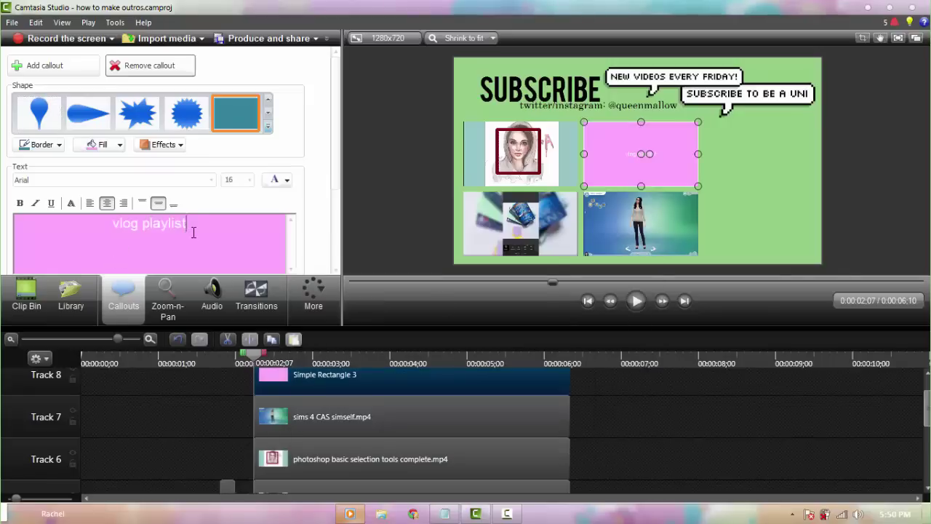
Format the rectangle's "vlog playlist" text in the Bebas font at size 48.
left_click_drag(193, 232, 109, 224)
left_click(211, 179)
left_click(77, 266)
left_click(247, 180)
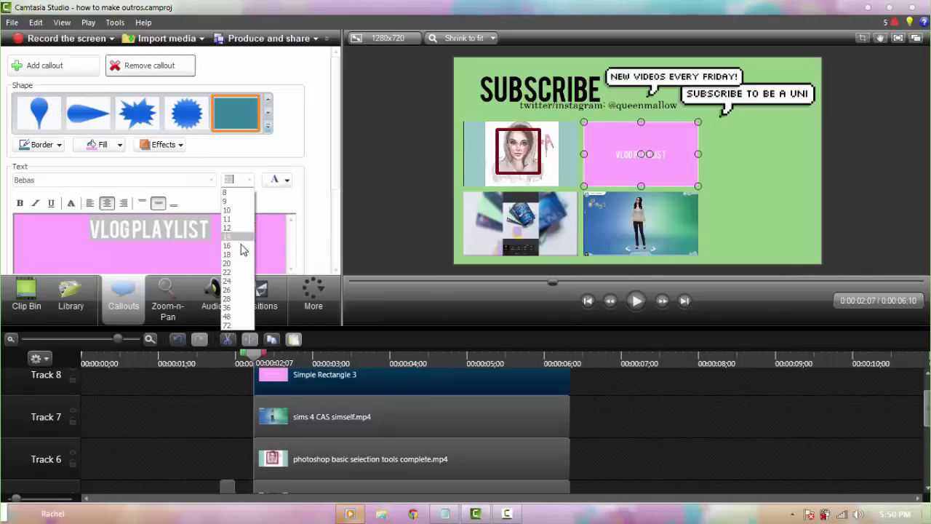
left_click(234, 281)
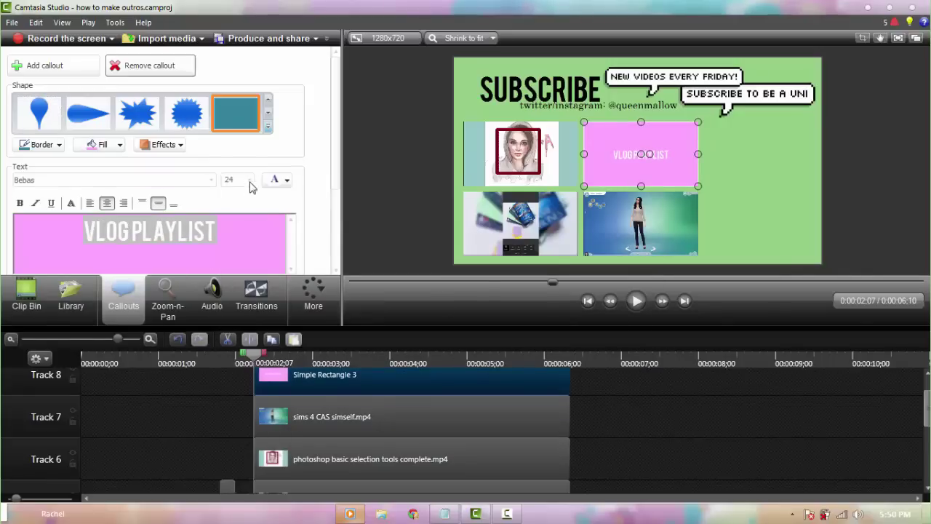
left_click(250, 182)
left_click(235, 299)
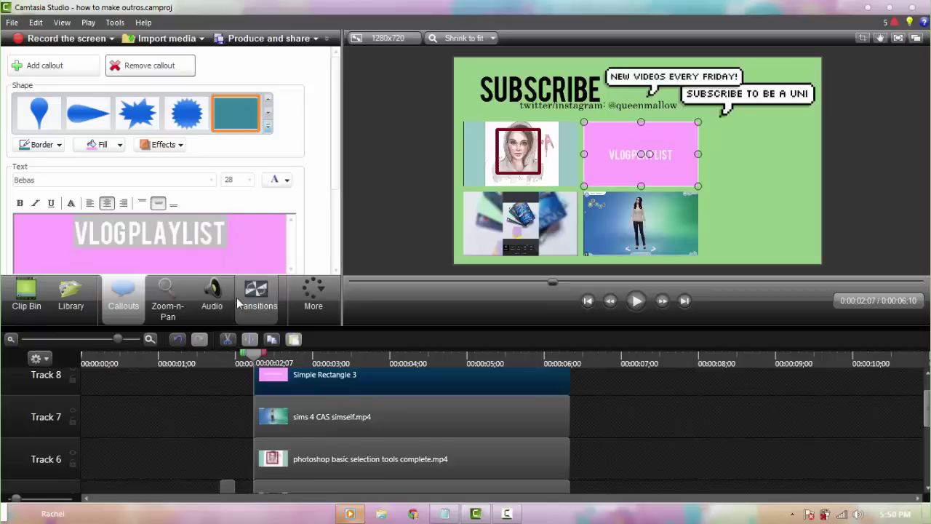
left_click(248, 180)
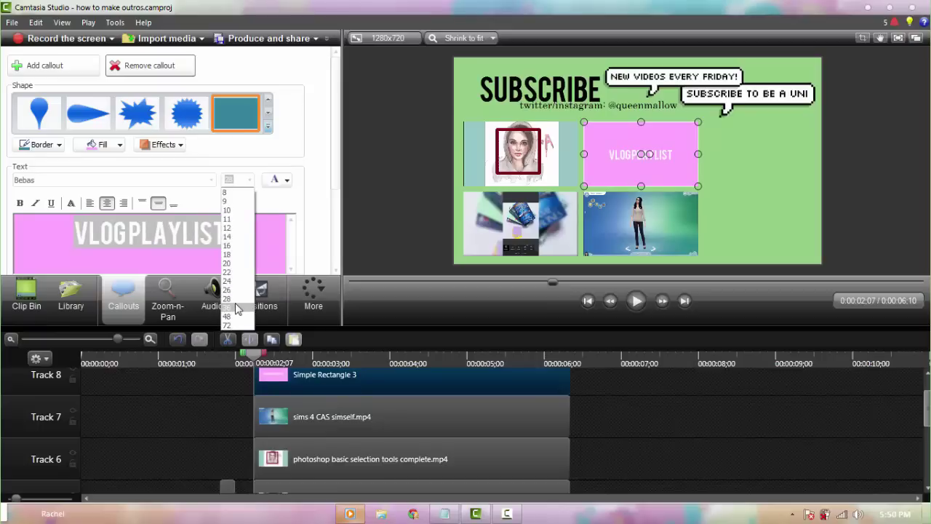
left_click(236, 306)
left_click(249, 182)
left_click(246, 317)
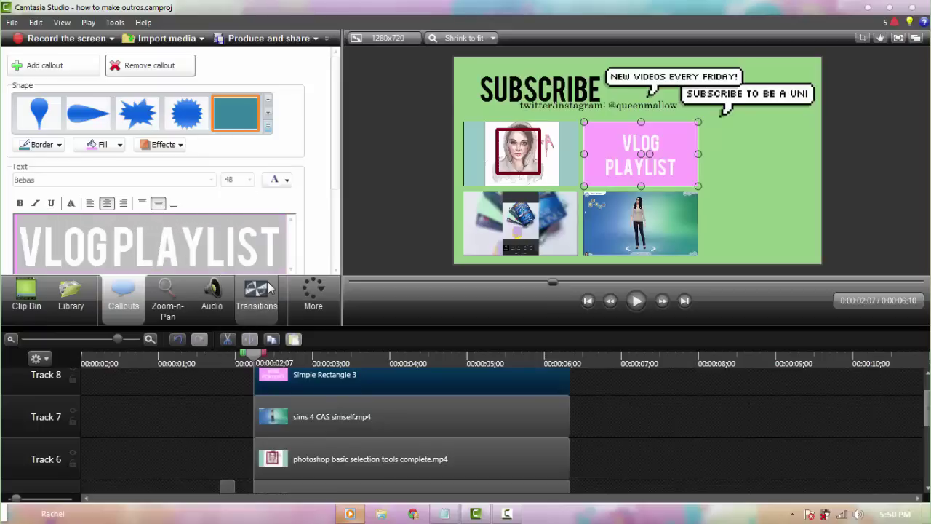
Add a "flowerchild.wordpress.com" text callout in Century size 26 on Track 9 and fit it beside the pink rectangle.
left_click(610, 389)
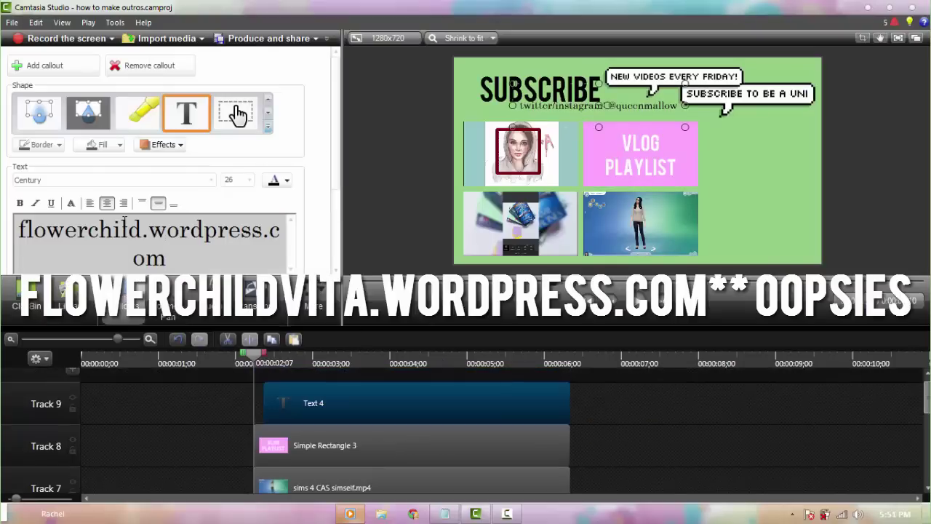
left_click_drag(735, 170, 813, 176)
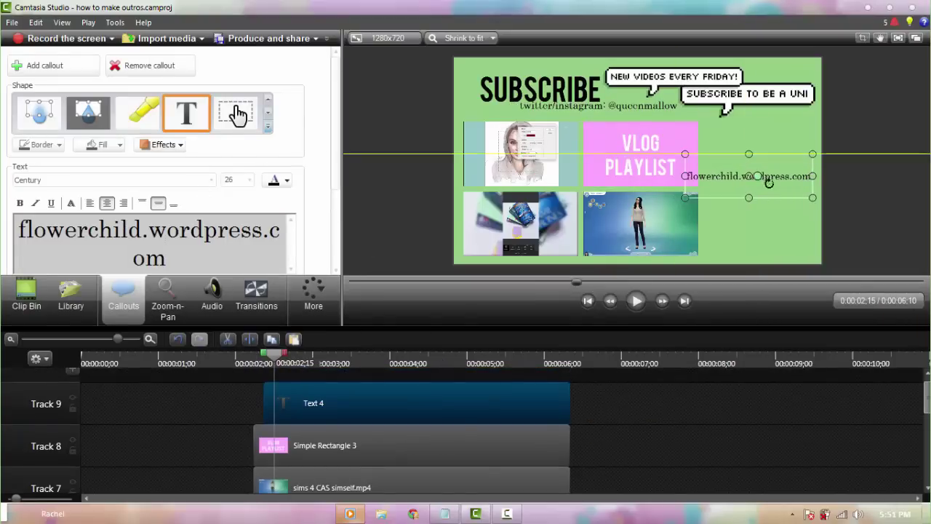
Add a Bebas size 36 text callout reading "SIMS 4 CAS: SIMSELF (BIRTHDAY)" at 00:00:02;07 and fit it over the sims preview.
left_click(258, 363)
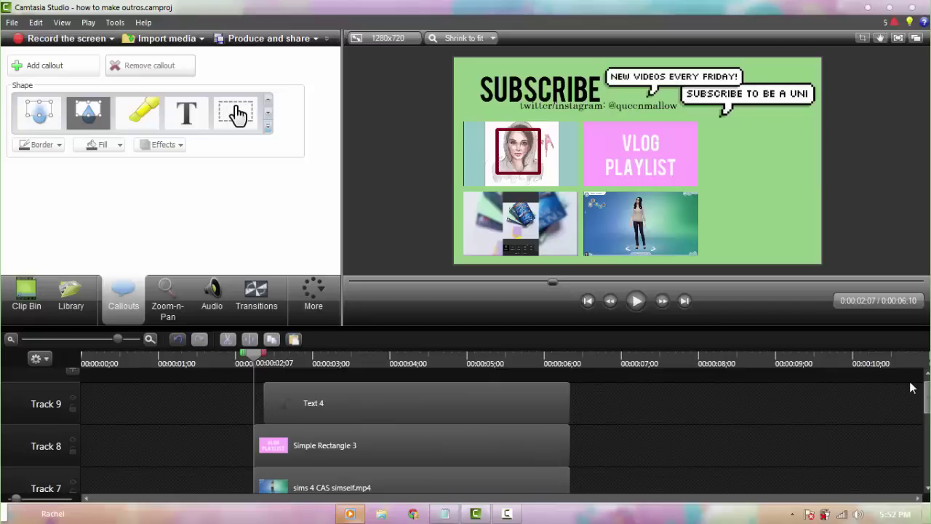
left_click(186, 112)
scroll(220, 243, "down", 1)
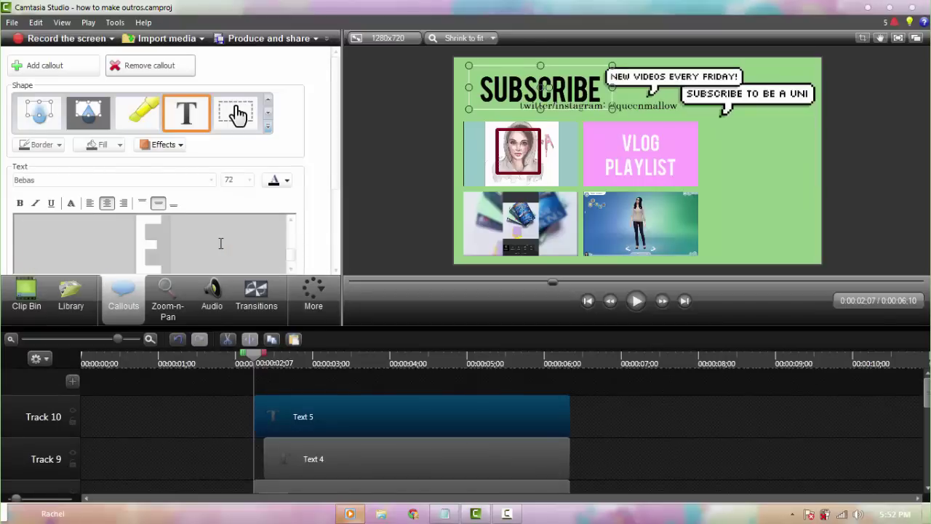
type("SIN")
key("BackSpace")
type("MS 4 CASL")
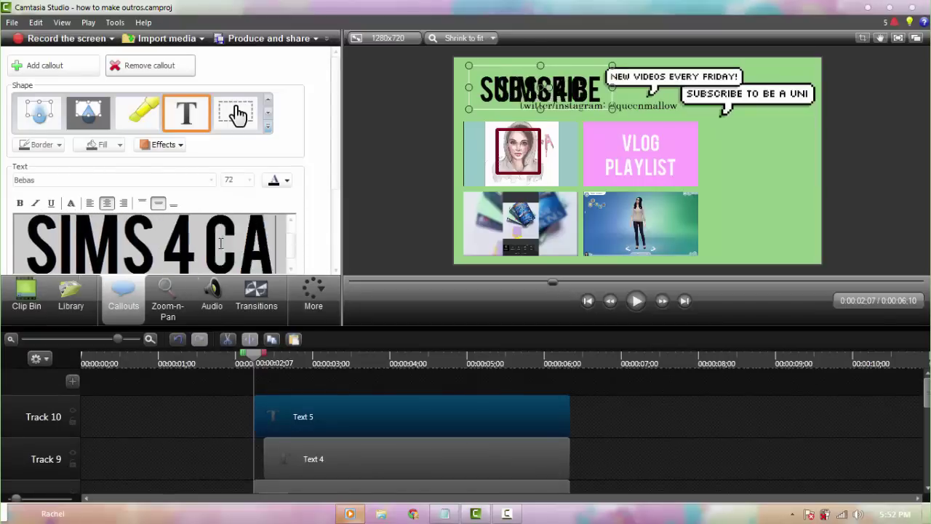
key("BackSpace")
type(": SIMSELF")
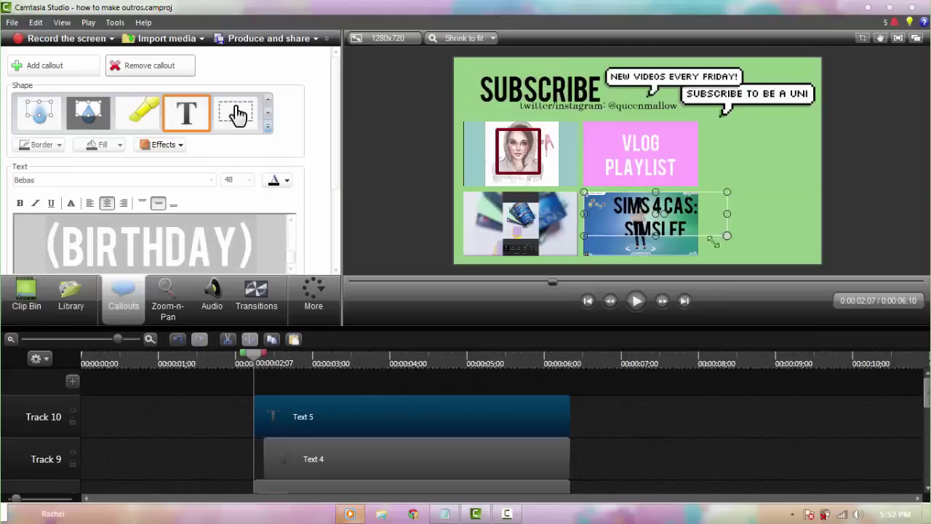
left_click_drag(715, 242, 698, 256)
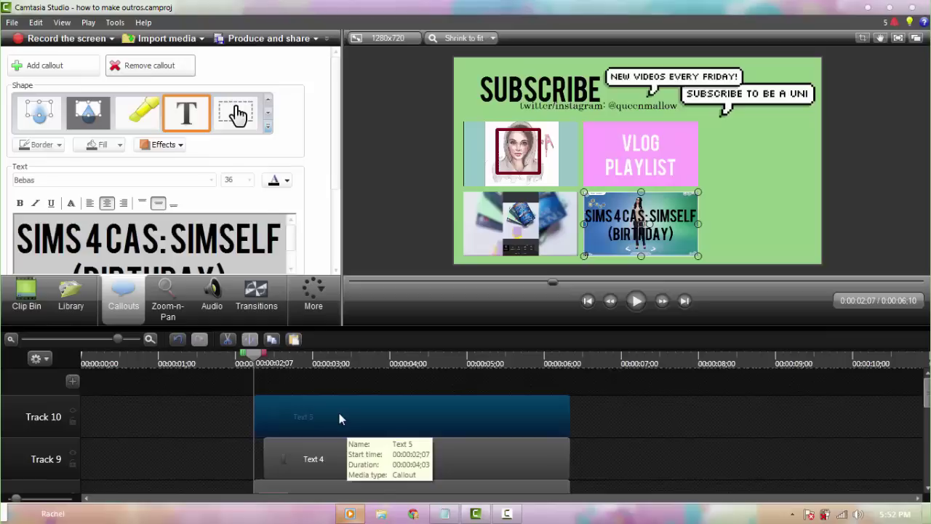
Duplicate the sims caption onto the instagram preview and change it to "GET A CLEAN/BRIGHT INSTAGRAM FEED #GOALS" at size 34.
key("ctrl+v")
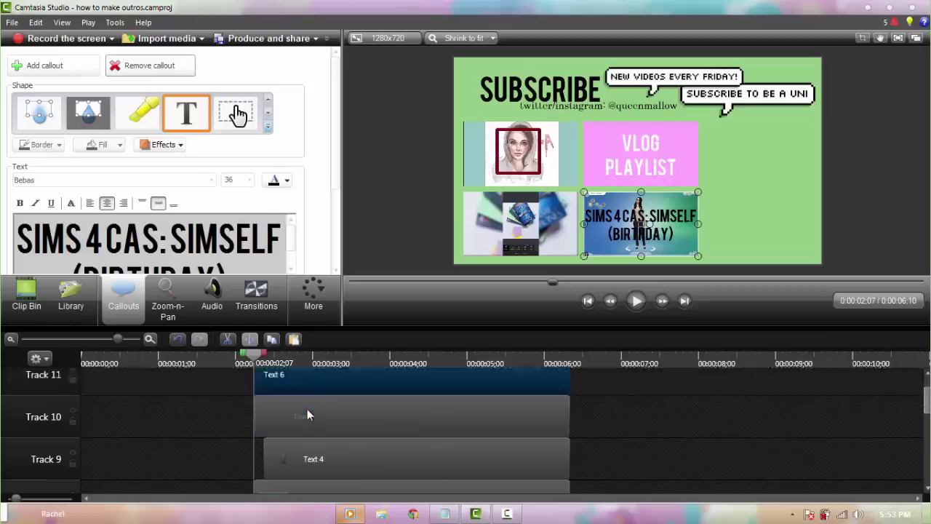
left_click_drag(650, 222, 530, 222)
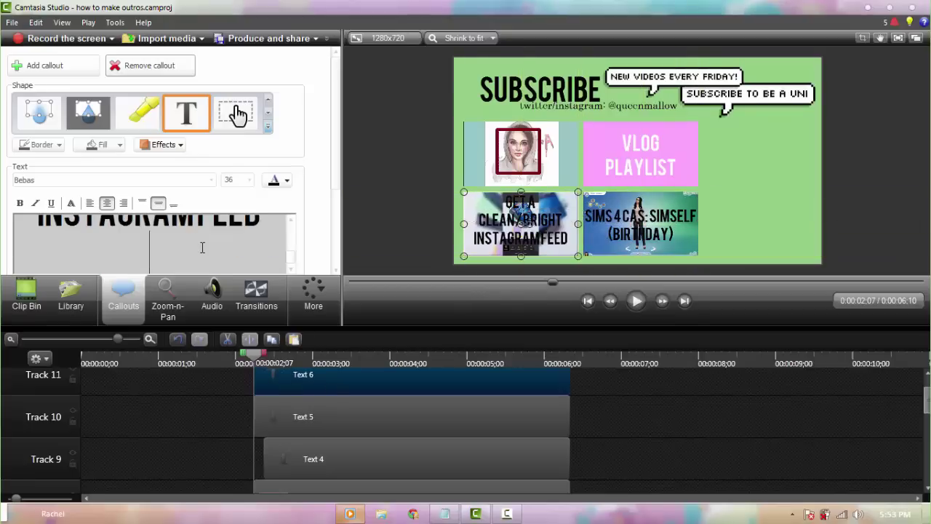
type("#GOALS")
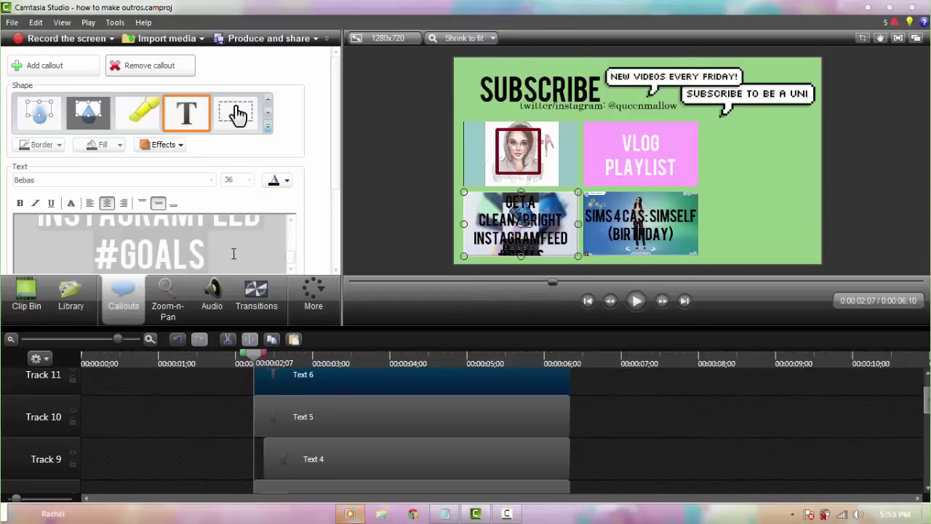
scroll(234, 253, "up", 1)
left_click(200, 240)
key("ctrl+a")
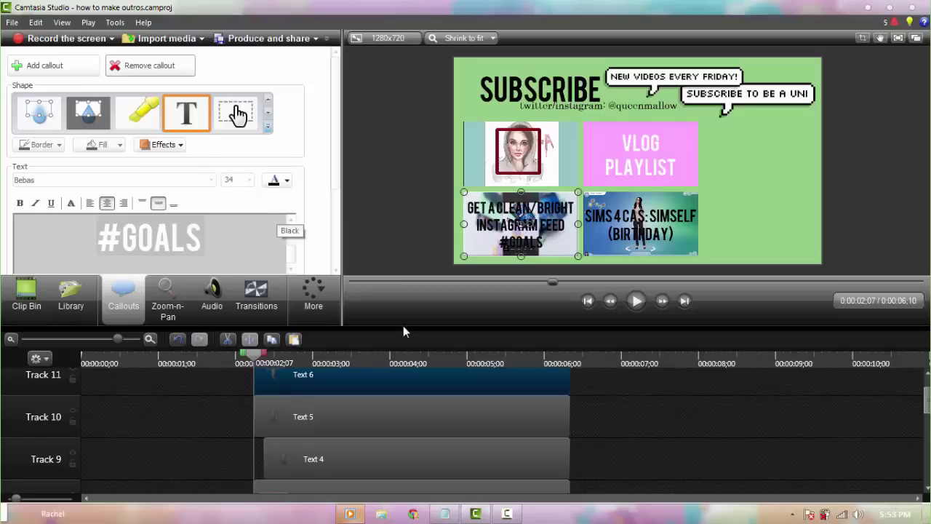
Duplicate the instagram caption onto Track 12 and move the copy over the photoshop preview.
left_click(402, 333)
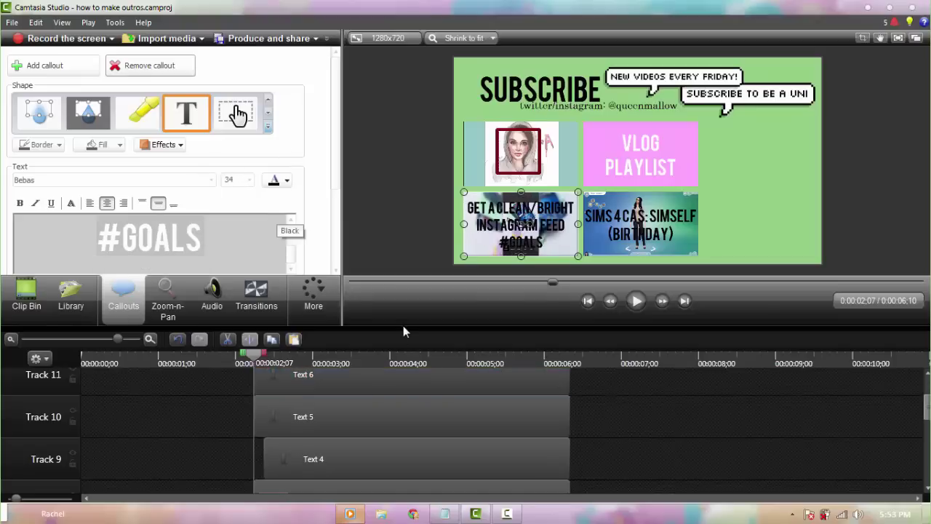
left_click_drag(536, 208, 533, 144)
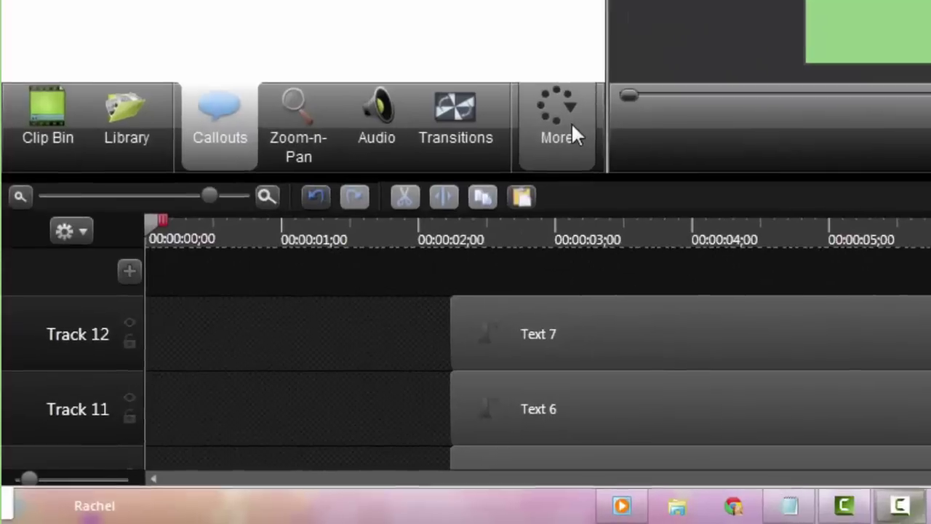
Open the Voice Narration recorder with the playhead at the start of the timeline.
left_click(574, 124)
left_click(591, 209)
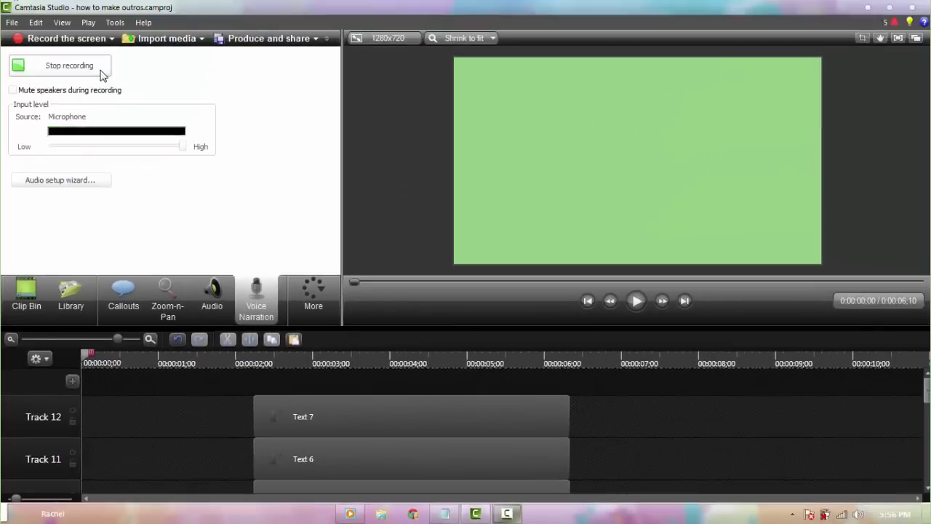
left_click(100, 70)
left_click(881, 484)
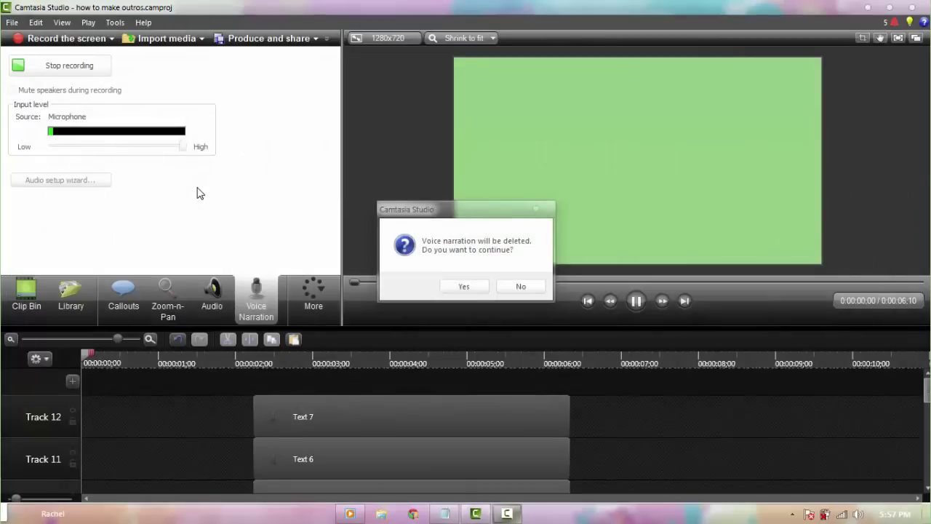
left_click(458, 286)
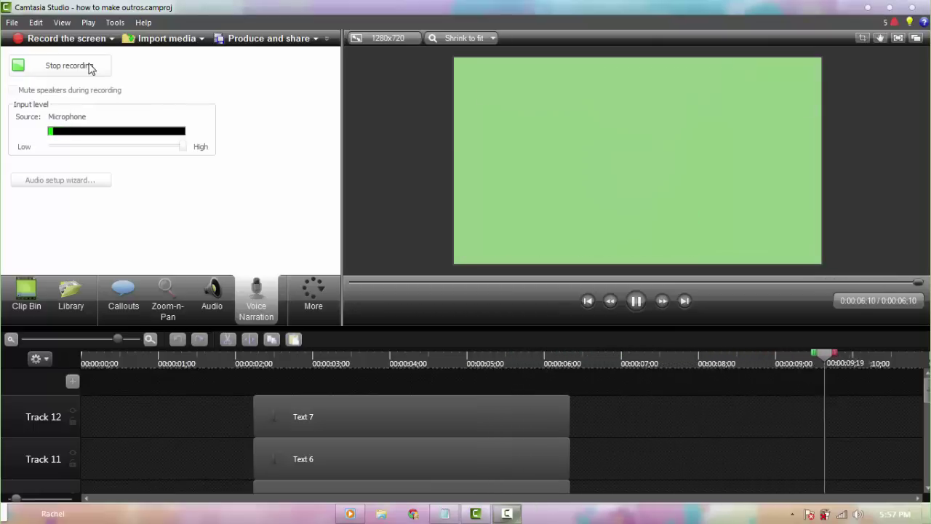
Stop the narration recording and save it as 001 in a new outro folder inside VOICEOVER.
left_click(91, 66)
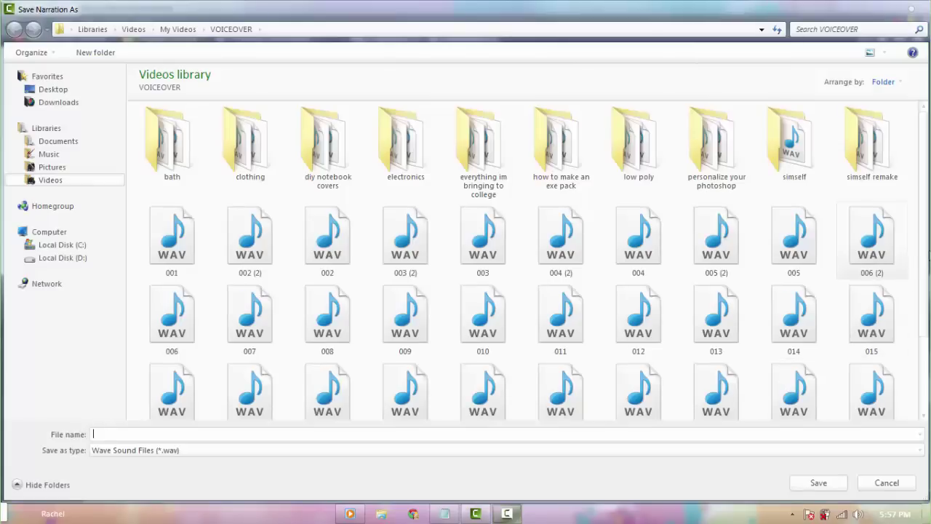
left_click_drag(922, 252, 886, 81)
left_click(95, 52)
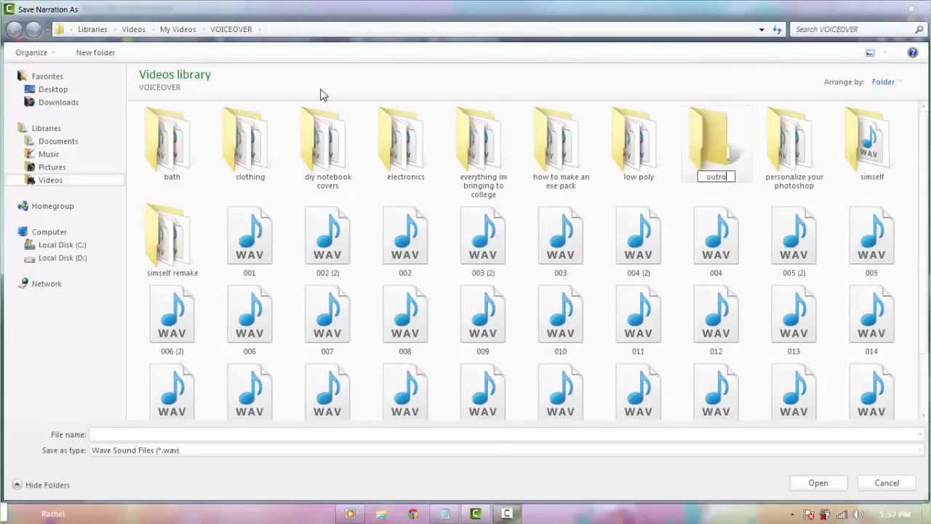
left_click(525, 240)
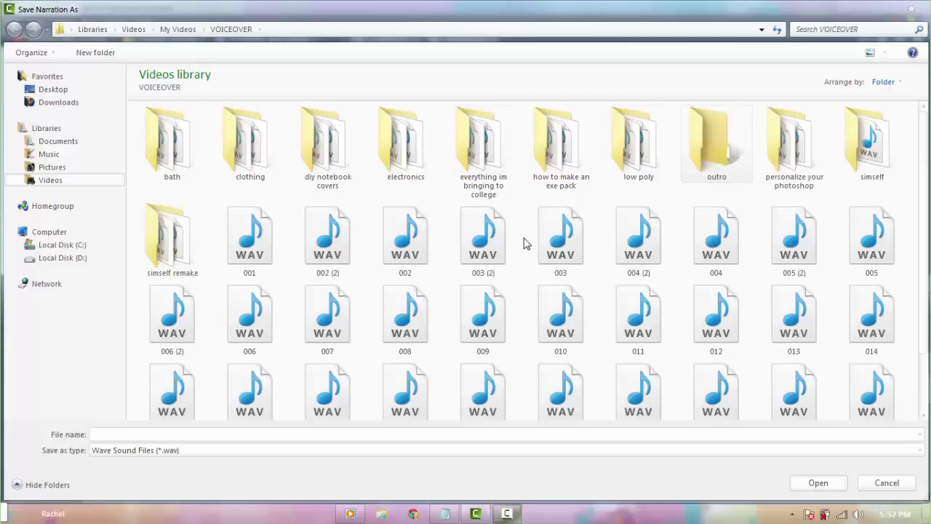
double_click(714, 132)
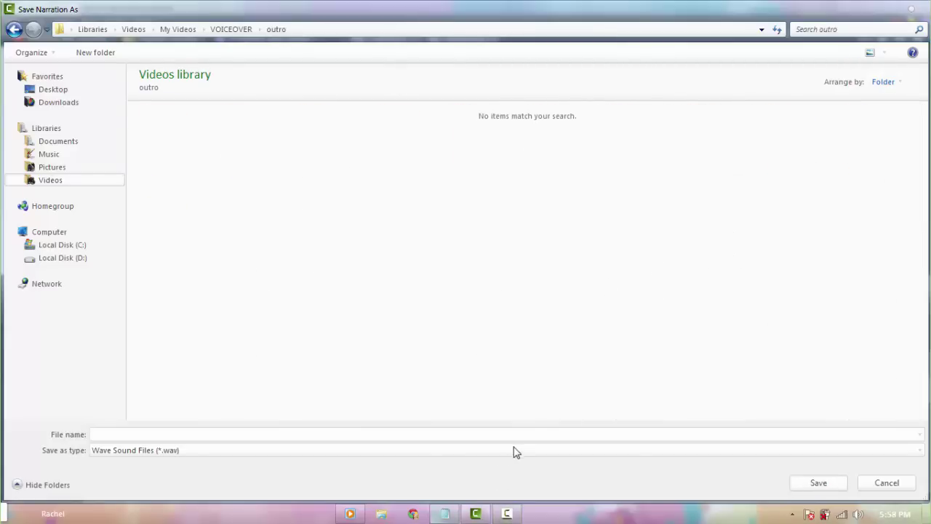
type("001")
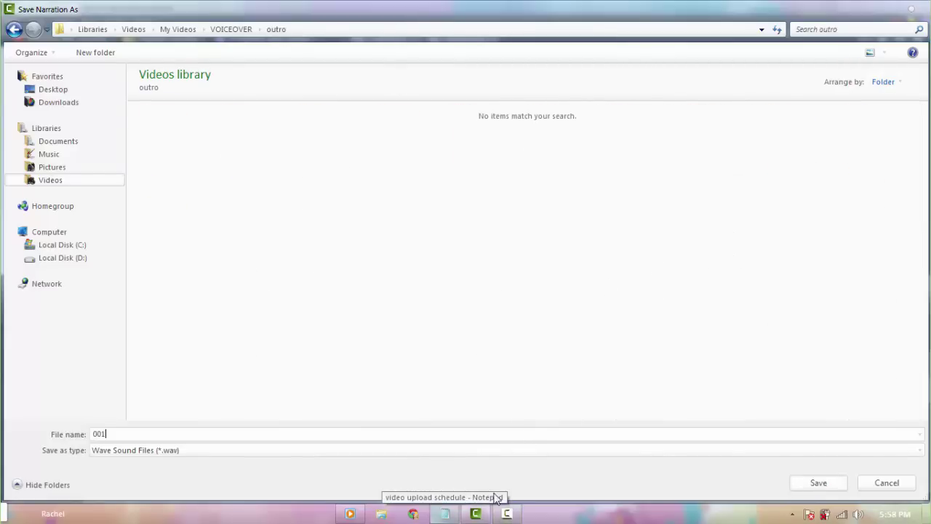
key("Return")
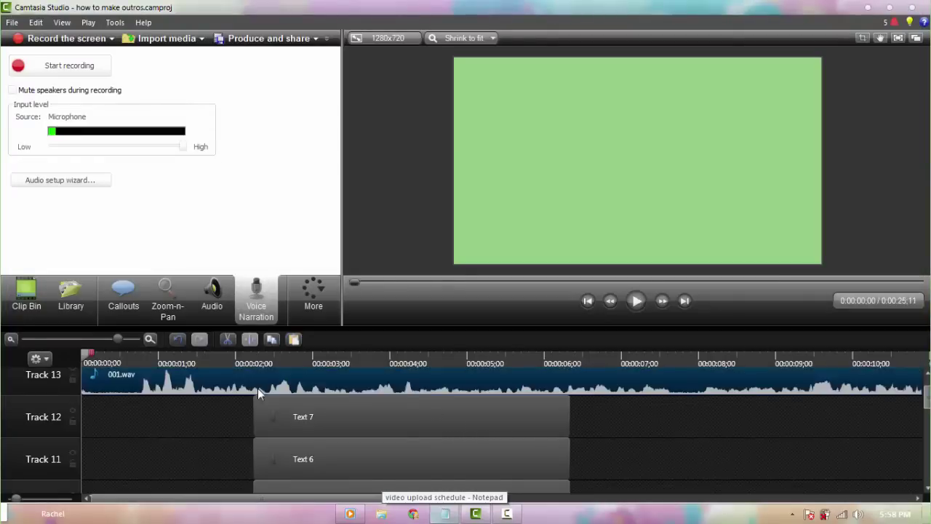
Trim about 0.7 seconds from the start of the 001.wav narration, close the gap, and enable noise removal on it.
left_click_drag(82, 377, 134, 377)
left_click_drag(141, 381, 87, 384)
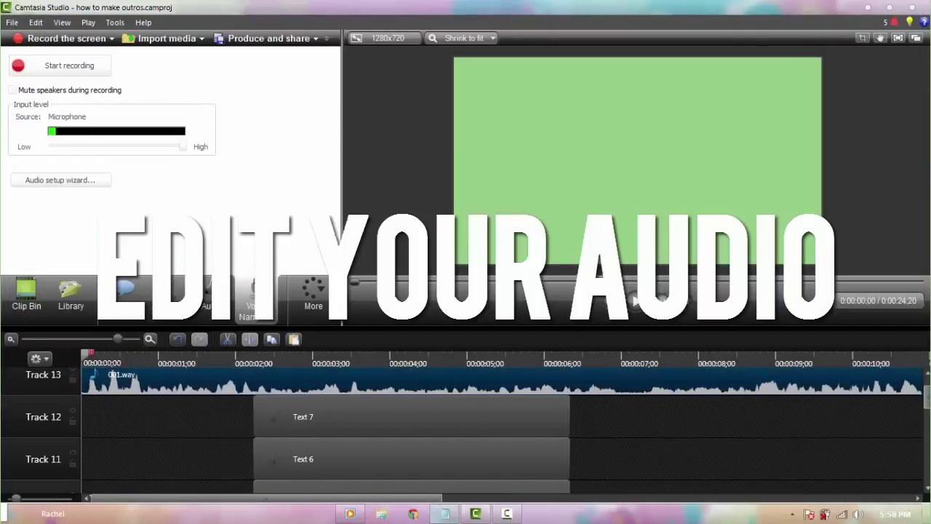
left_click(164, 297)
left_click(208, 297)
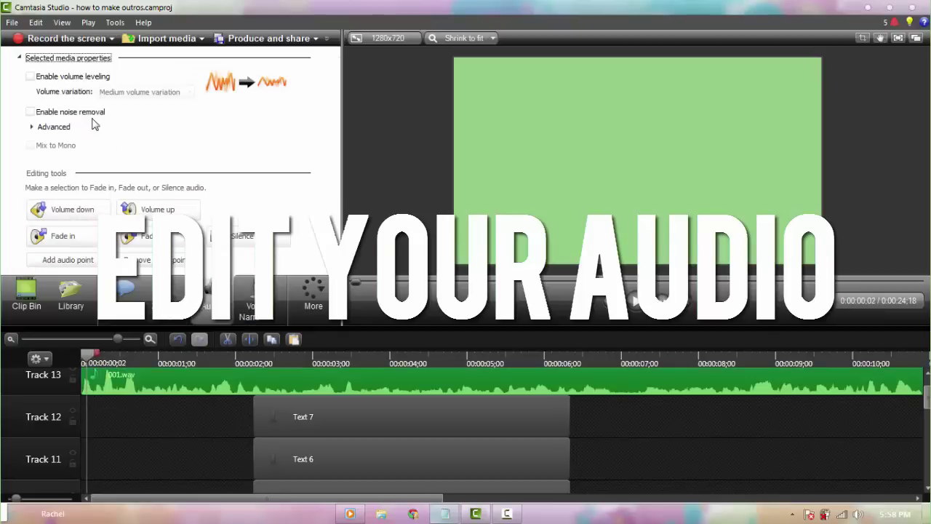
left_click(92, 115)
Play the narration from the beginning and cut out the short unwanted section at about 7 seconds.
left_click(86, 358)
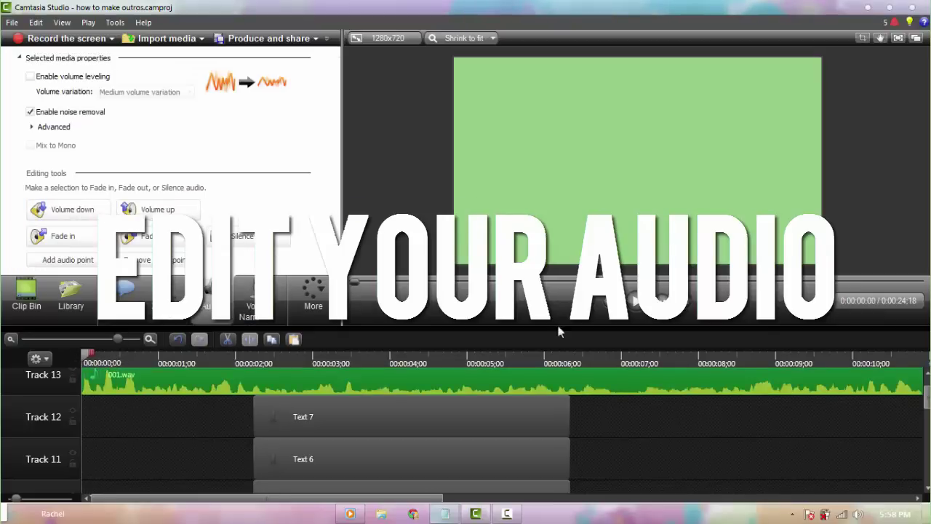
left_click(634, 300)
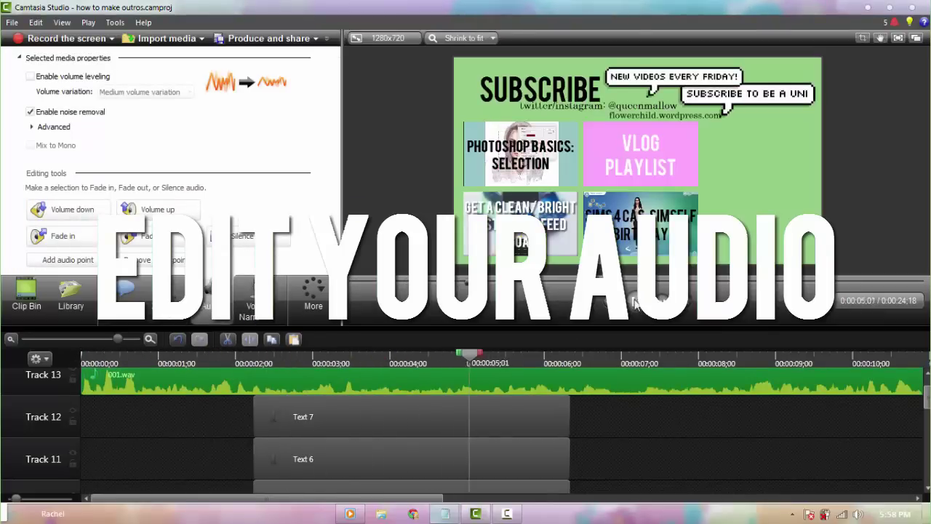
left_click(614, 358)
left_click_drag(622, 355, 653, 355)
left_click(227, 339)
Continue playing the narration and cut out the unwanted section starting at about 10.5 seconds.
left_click(565, 357)
left_click(634, 300)
scroll(509, 437, "down", 1)
left_click_drag(444, 497, 676, 502)
scroll(556, 448, "up", 1)
left_click(387, 356)
left_click_drag(395, 354, 594, 355)
left_click(227, 339)
Remove three more unwanted bits of the narration between about 11 and 13 seconds, checking each by playback.
left_click(635, 300)
key("Delete")
left_click(636, 301)
left_click(461, 357)
key("Delete")
left_click(336, 359)
left_click(635, 300)
left_click(549, 356)
left_click(227, 339)
Play on and cut out the long unwanted section of narration starting at about 15 seconds.
key("space")
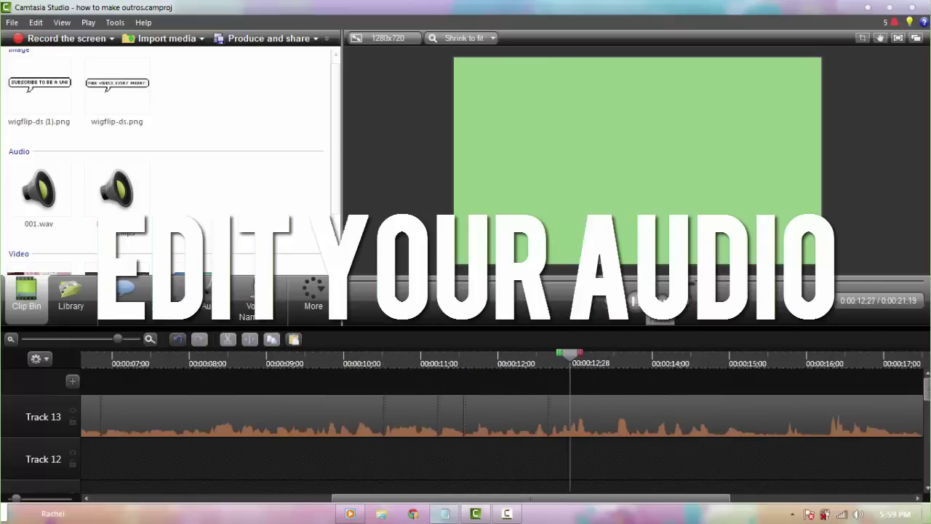
left_click(713, 357)
left_click_drag(715, 354, 747, 354)
left_click_drag(740, 353, 448, 387)
left_click(227, 339)
Replay the last part of the narration and cut out the pause between about 16 and 17 seconds.
left_click(364, 361)
left_click(634, 300)
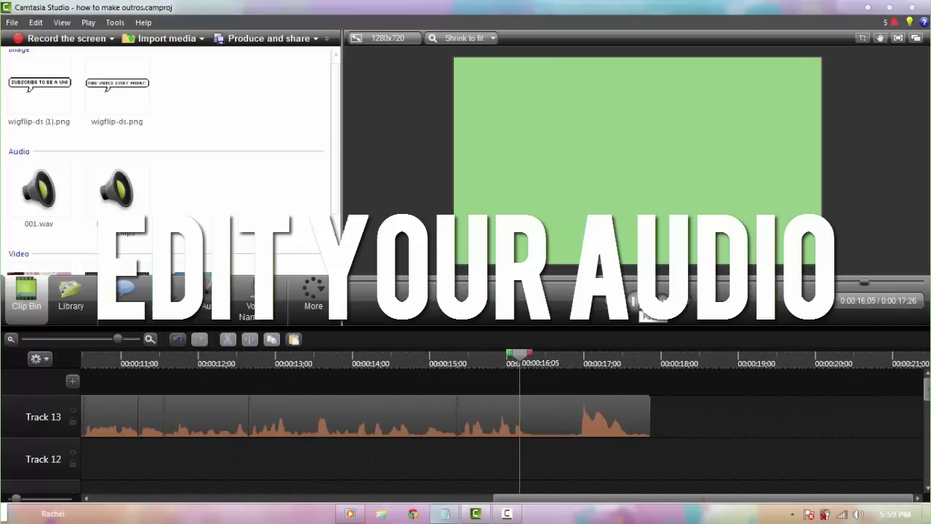
left_click(635, 300)
left_click(532, 360)
left_click_drag(544, 354, 586, 354)
left_click(227, 339)
left_click(319, 361)
key("space")
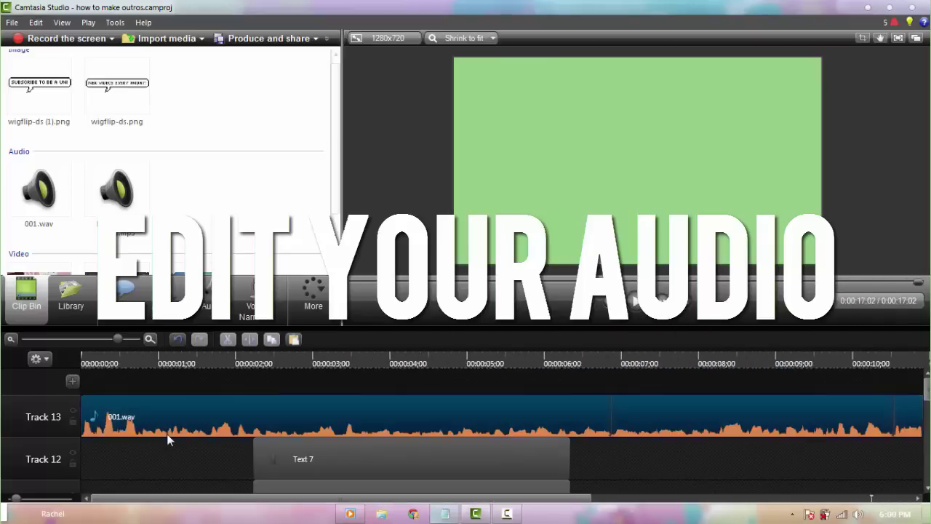
Enable volume leveling on the narration clips with Custom settings and a threshold of -26 dB.
left_click(168, 439)
scroll(158, 419, "down", 5)
left_click_drag(23, 339, 110, 339)
left_click(378, 497)
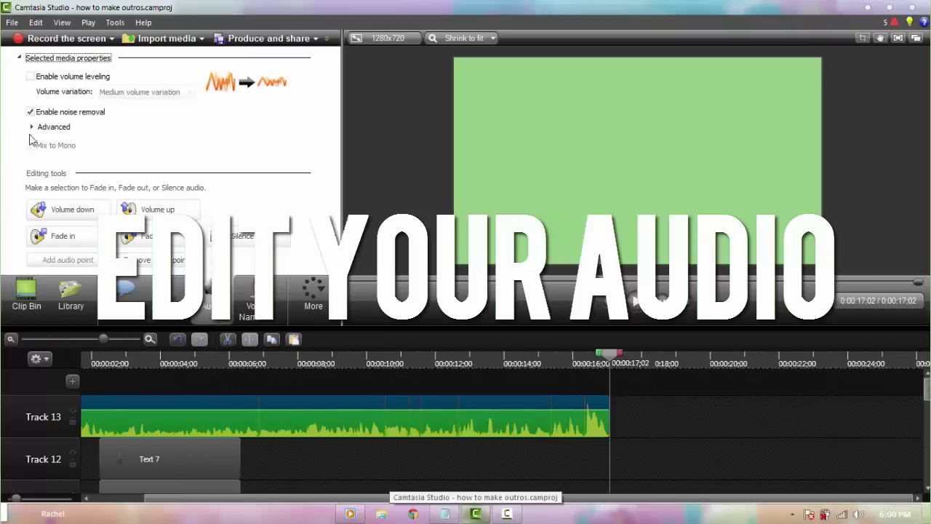
left_click(139, 91)
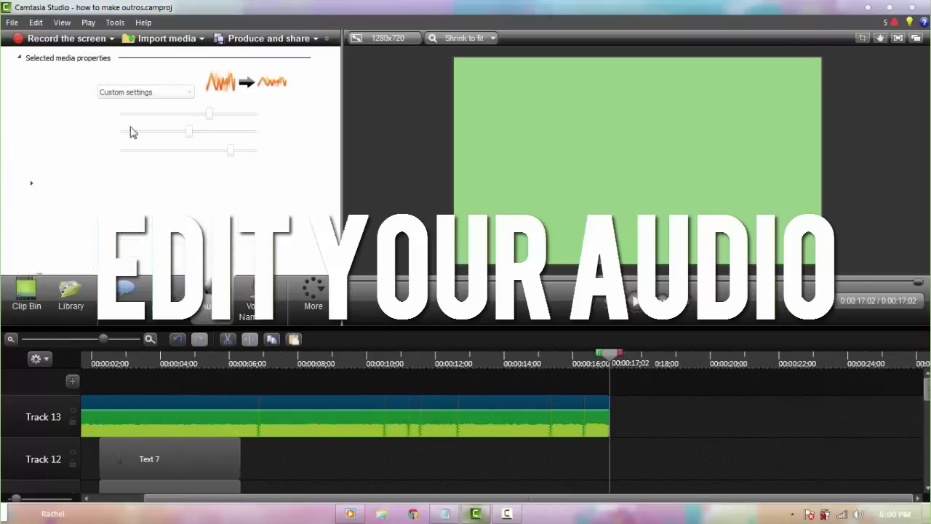
mouse_move(196, 137)
left_mouse_down()
mouse_move(177, 135)
mouse_move(197, 138)
left_mouse_up()
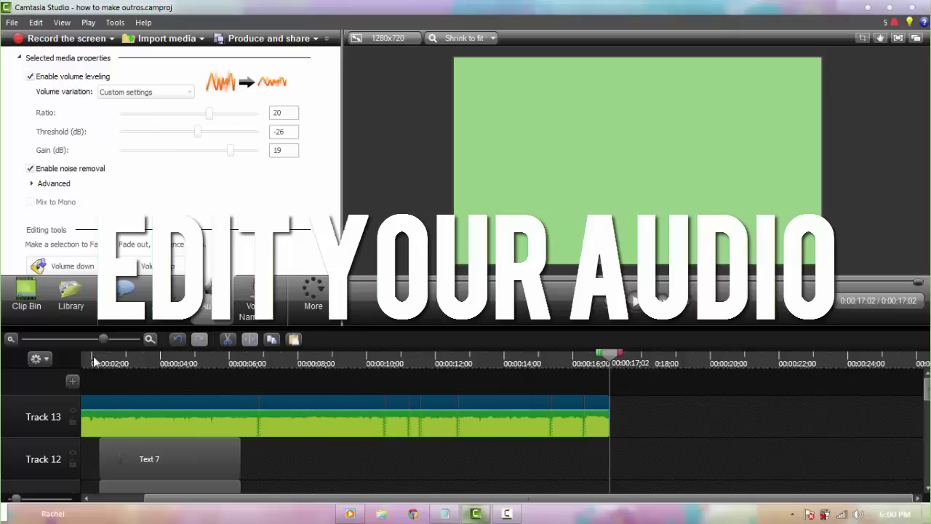
Return the playhead to the timeline start and set the narration's noise removal sensitivity to 46.
left_click_drag(140, 359, 82, 360)
left_click(31, 184)
left_click_drag(159, 202, 156, 202)
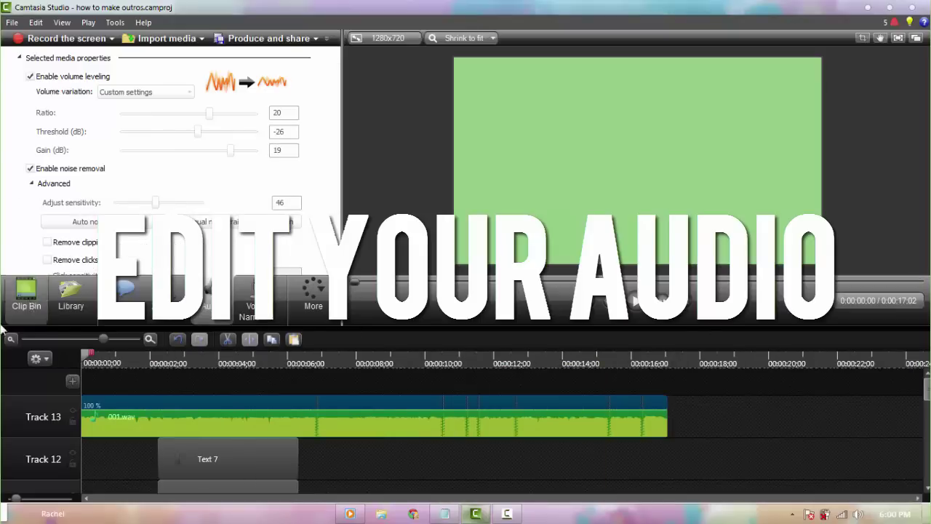
Place the background song from the Clip Bin on Track 1, play through it and select a section of it.
left_click(29, 305)
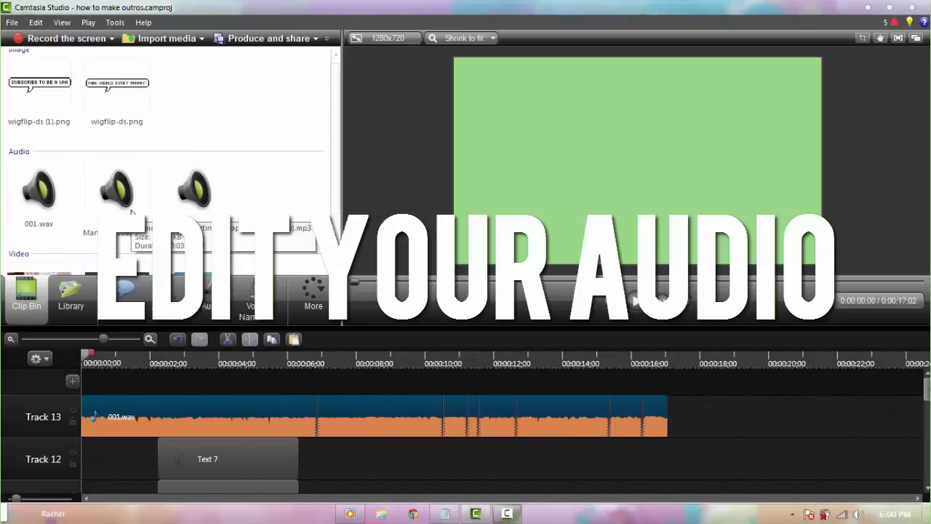
left_click(667, 355)
left_click(699, 355)
left_click_drag(191, 498, 244, 502)
left_click_drag(146, 355, 800, 388)
left_click_drag(230, 498, 289, 519)
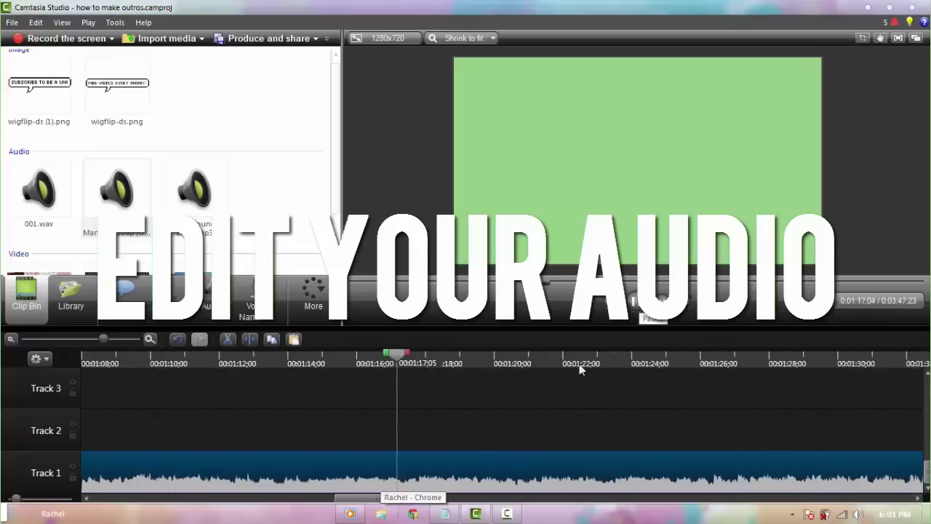
key("space")
left_click_drag(490, 357, 266, 356)
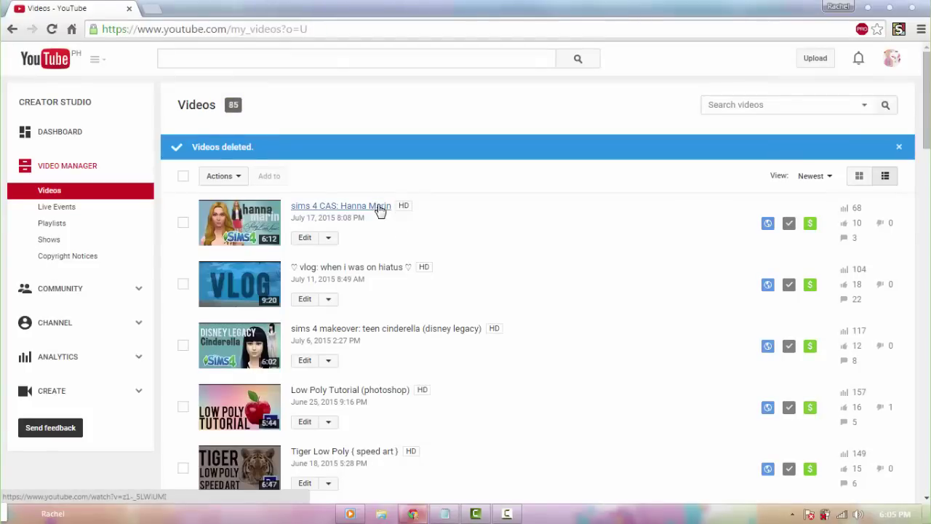
In YouTube's Video Manager, open the video "sims 4 CAS: Hanna Marin", pause it and open its Annotations editor.
left_click(379, 207)
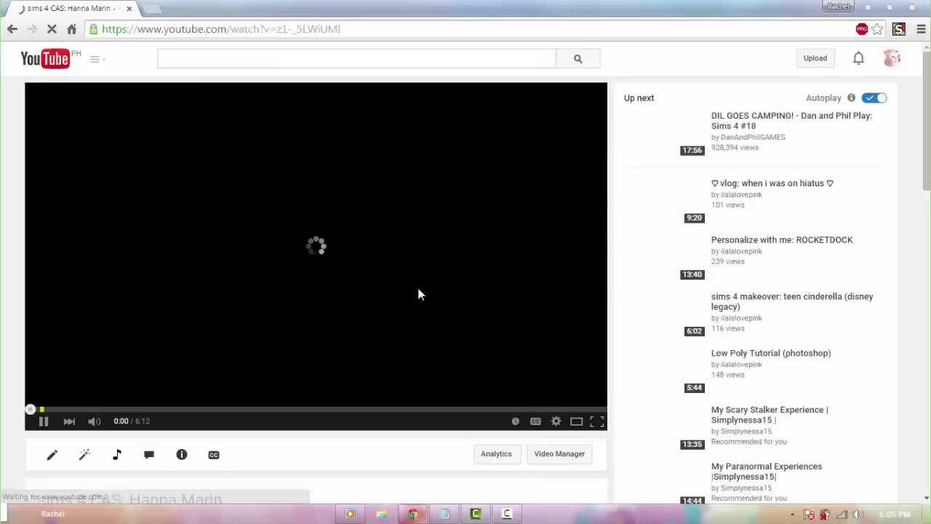
left_click(416, 284)
scroll(463, 270, "down", 2)
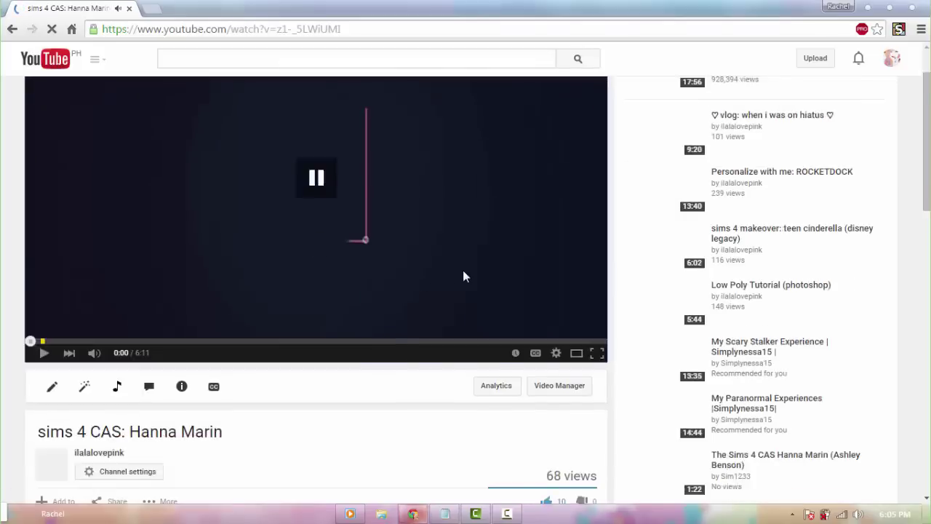
scroll(473, 407, "down", 2)
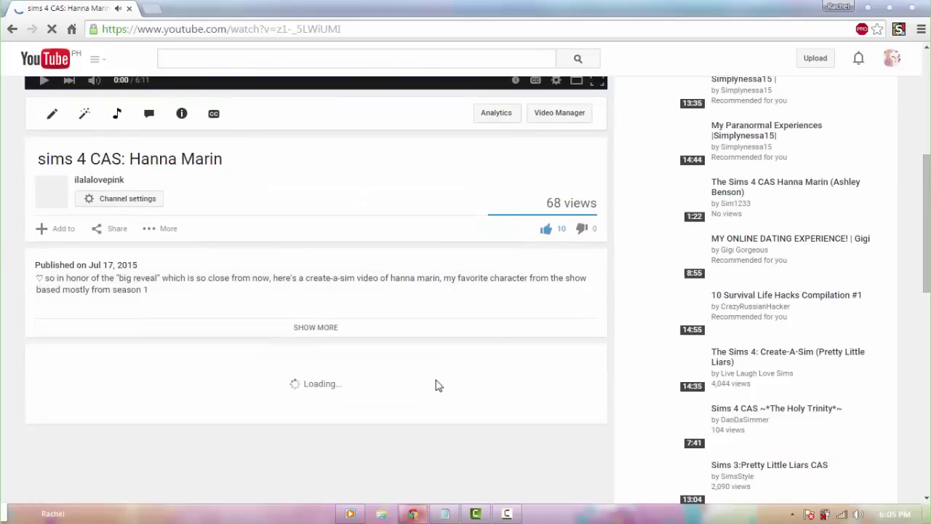
scroll(407, 378, "up", 4)
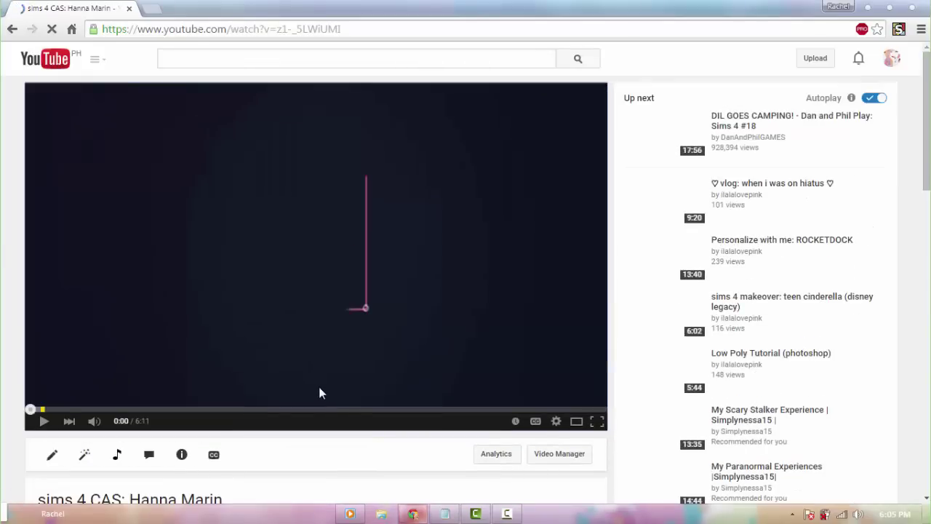
scroll(254, 399, "down", 1)
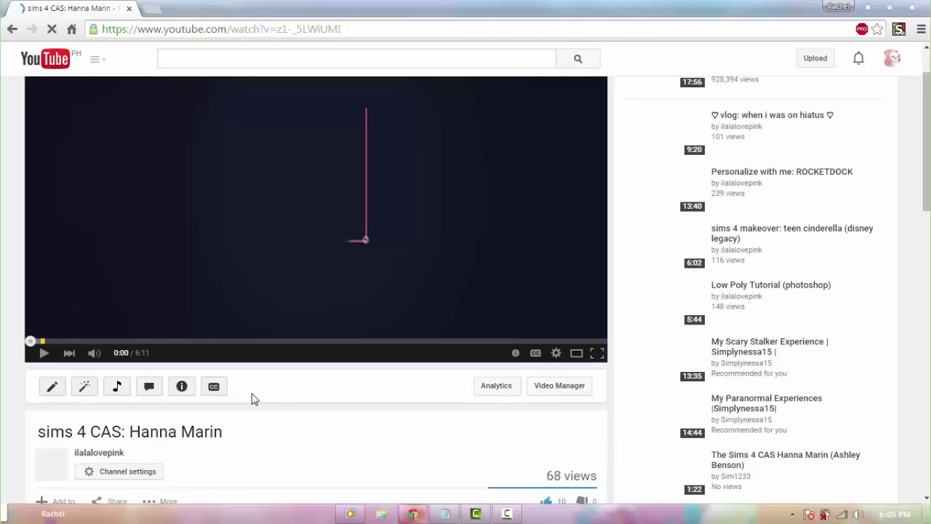
scroll(240, 393, "down", 1)
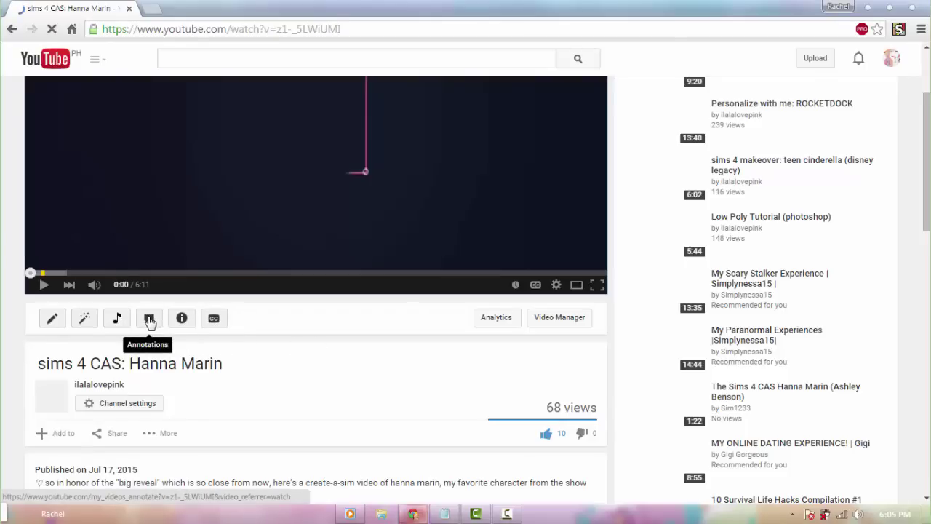
scroll(149, 317, "up", 1)
left_click(150, 414)
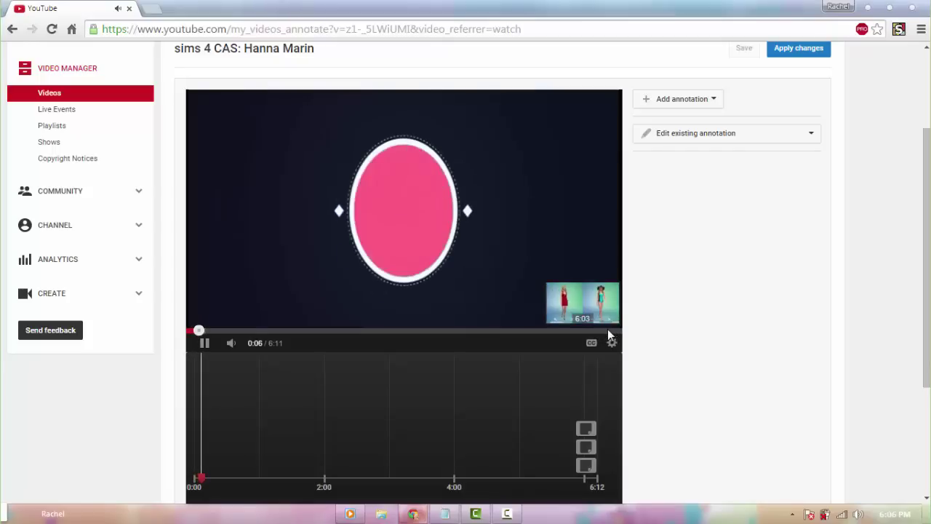
At the video's outro, add a "subscribe" note annotation over the SUBSCRIBE heading from 0:05:52.7 to 0:06:11.3 with a transparent grey background.
left_click(608, 331)
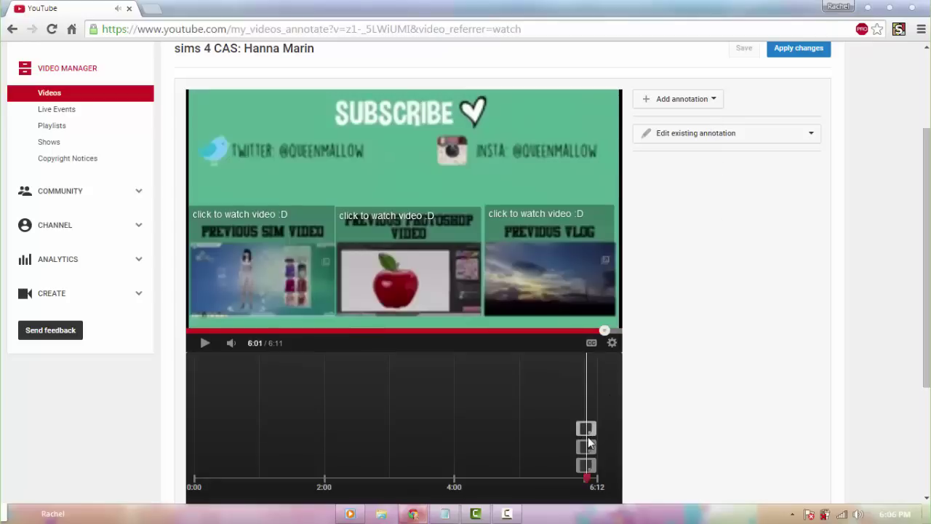
left_click(692, 104)
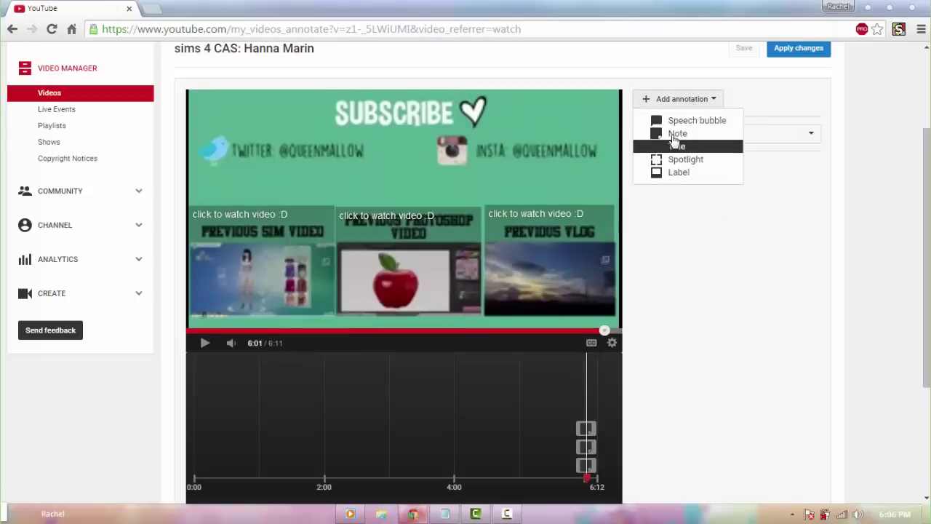
left_click(677, 134)
left_click(808, 302)
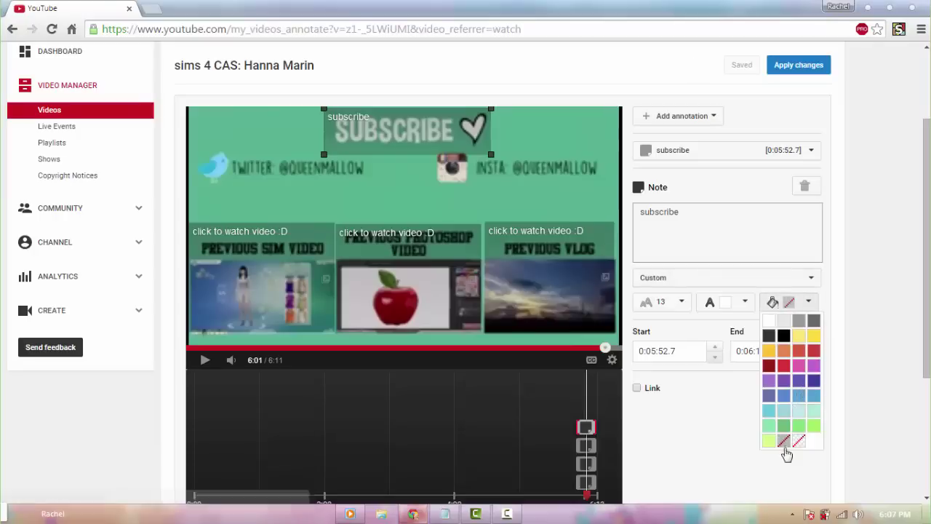
left_click(789, 442)
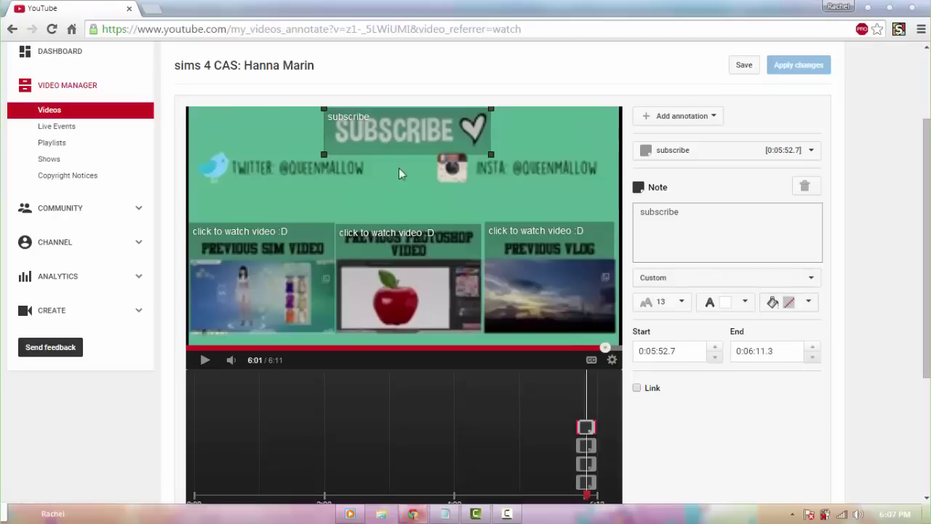
Clear the text of the subscribe note and reapply its transparent grey background.
left_click(675, 210)
double_click(675, 210)
key("BackSpace")
left_click(807, 302)
left_click(790, 444)
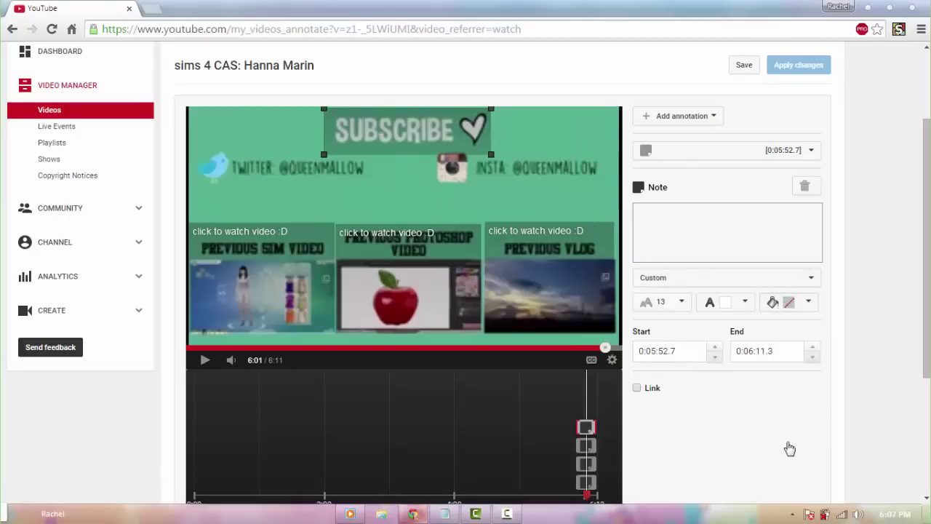
Enable a link on the note annotation and set its link type to Subscribe.
left_click(650, 391)
scroll(728, 386, "down", 2)
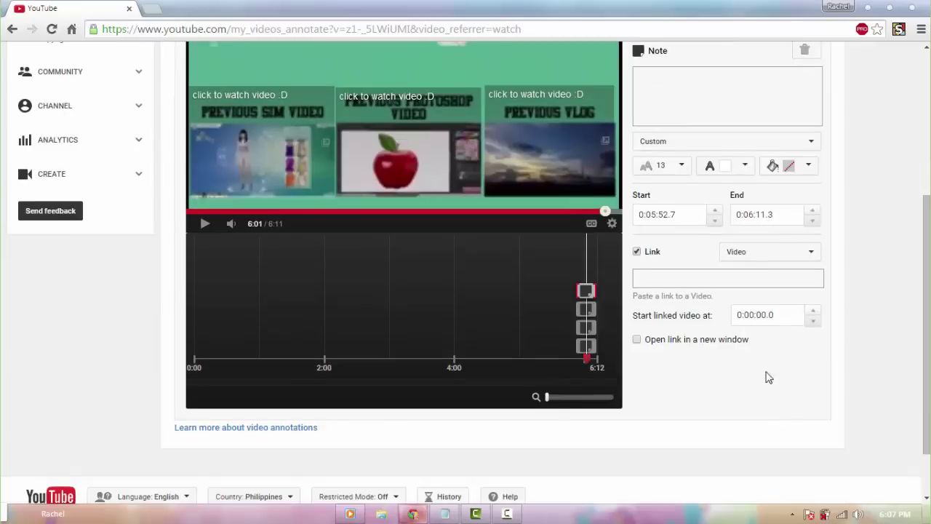
left_click(771, 256)
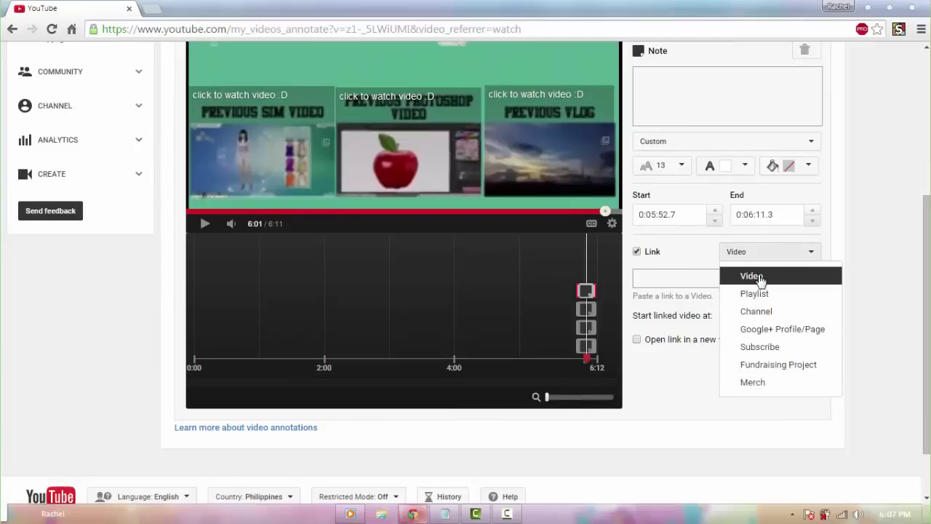
left_click(776, 348)
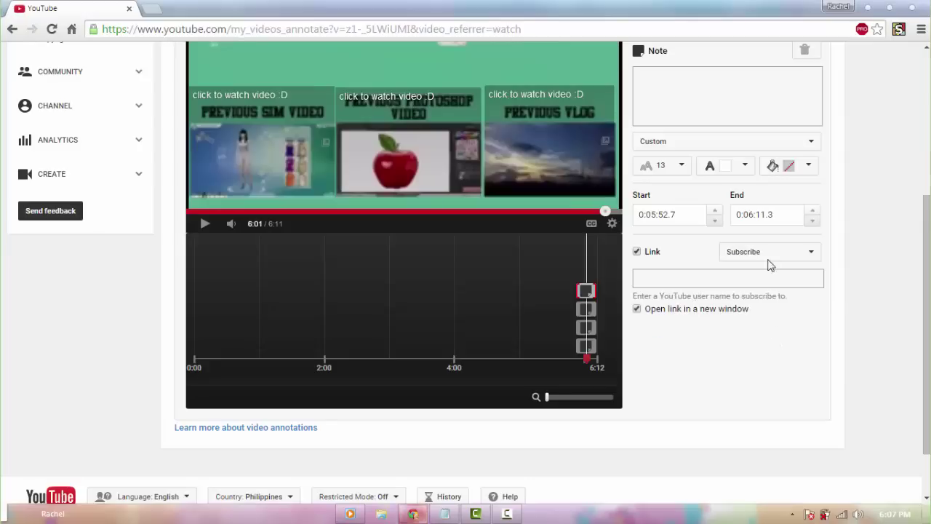
left_click(777, 252)
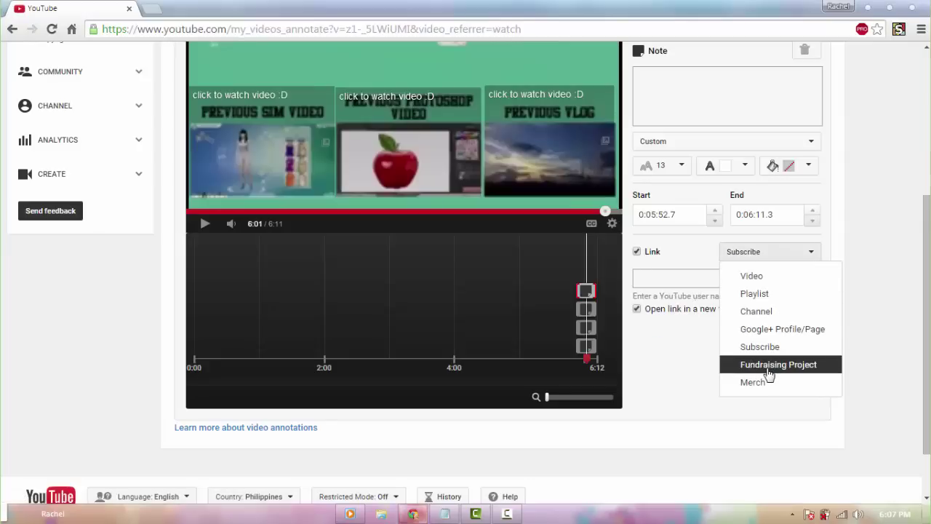
left_click(151, 8)
type("ilalalovepink")
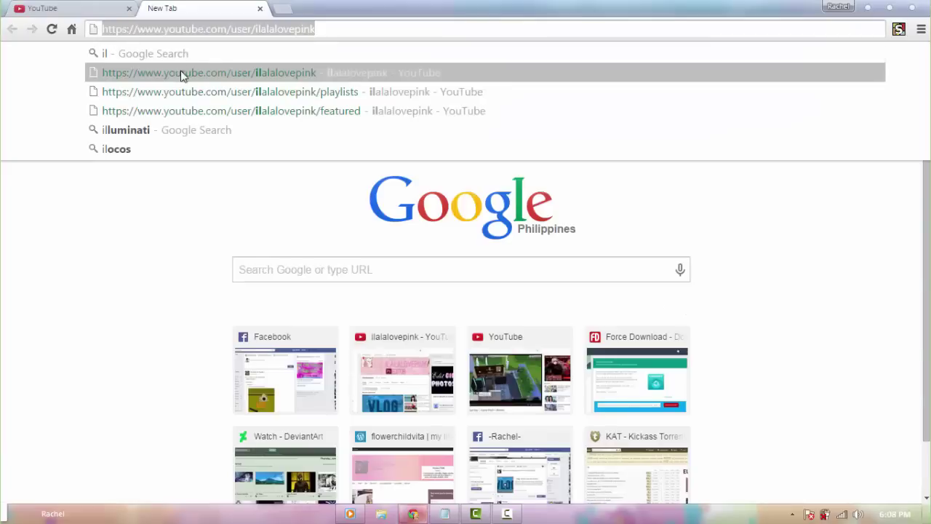
left_click(120, 8)
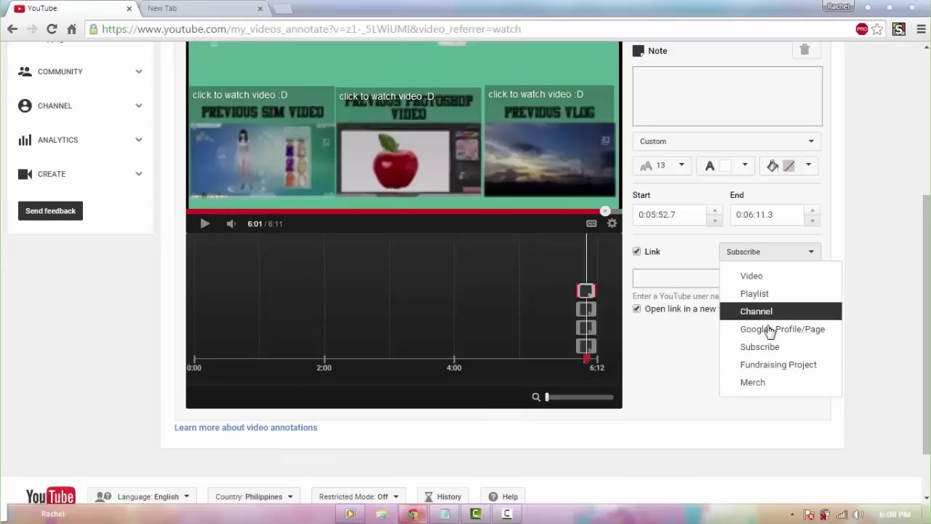
left_click(755, 349)
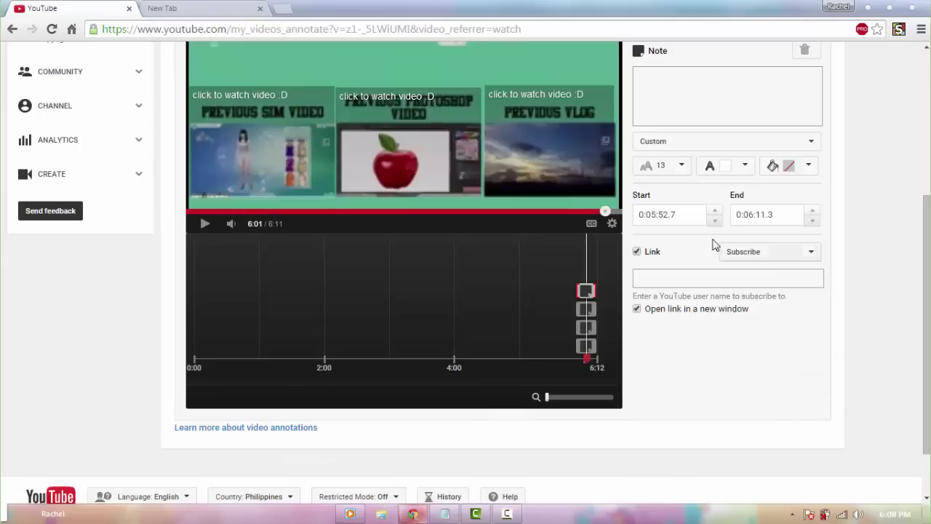
left_click(715, 280)
type("https://www.youtube.com/user/ilalalovepink")
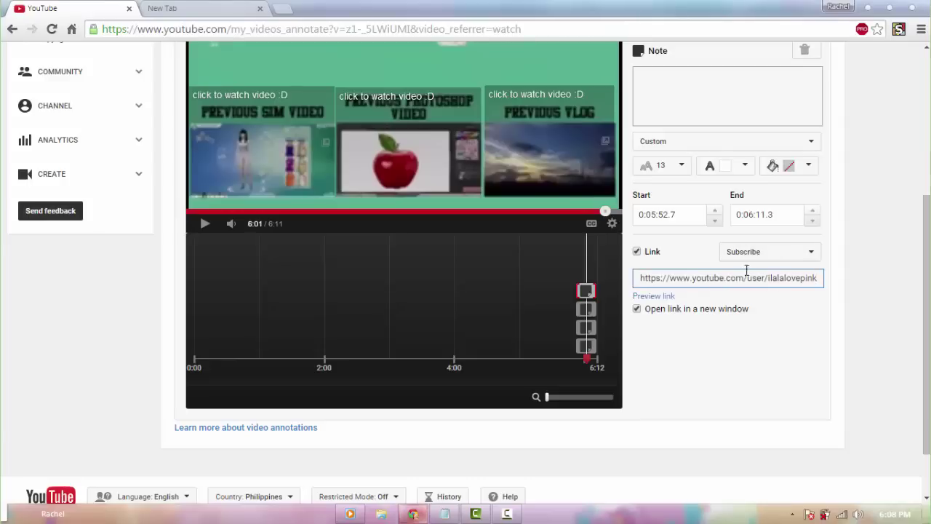
Reselect Subscribe as the note's link type, preview the link and close the previewed channel page.
left_click(776, 252)
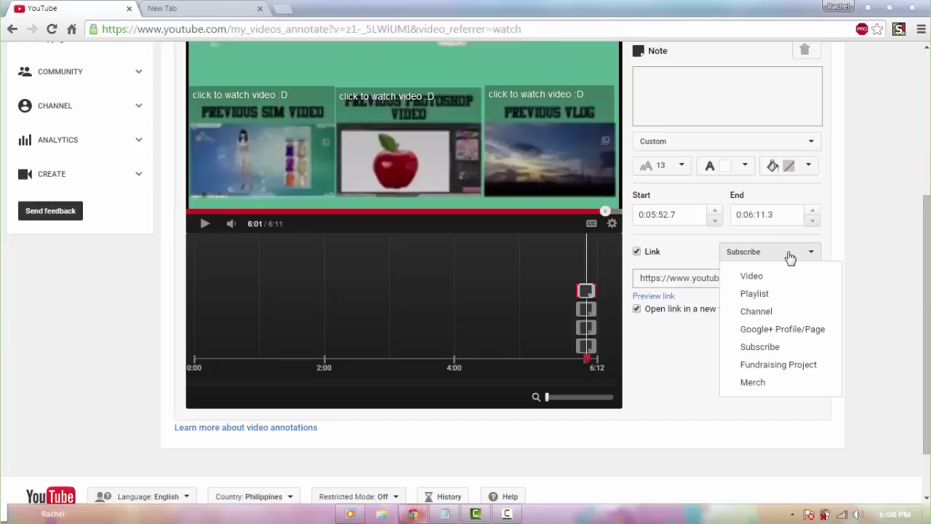
left_click(759, 347)
left_click(665, 296)
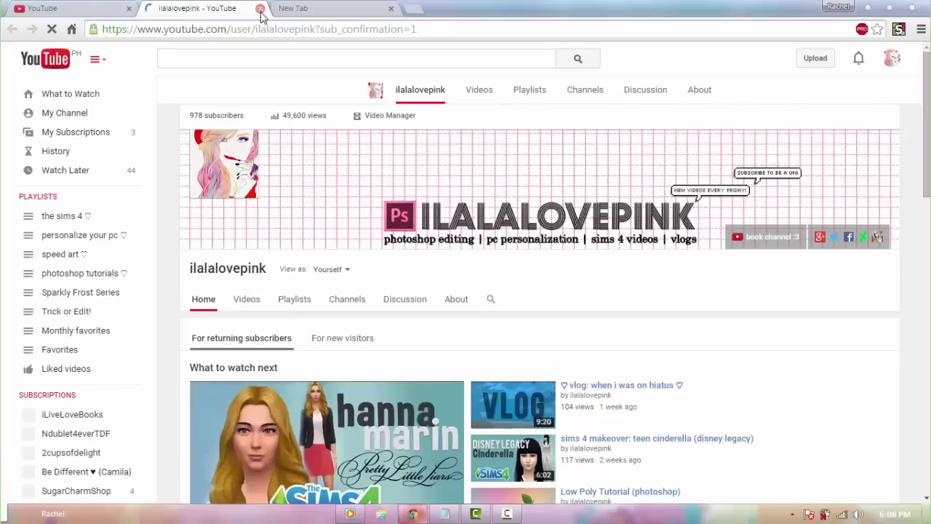
left_click(261, 8)
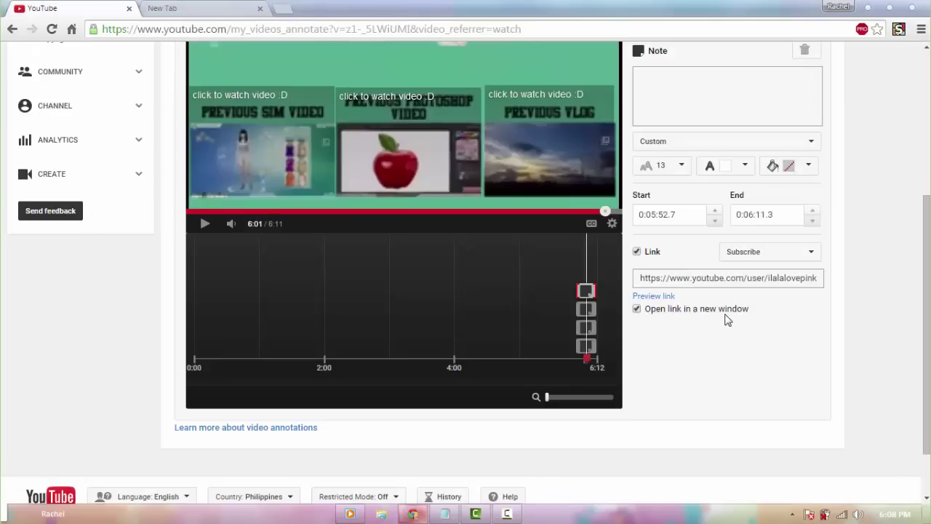
scroll(742, 392, "up", 3)
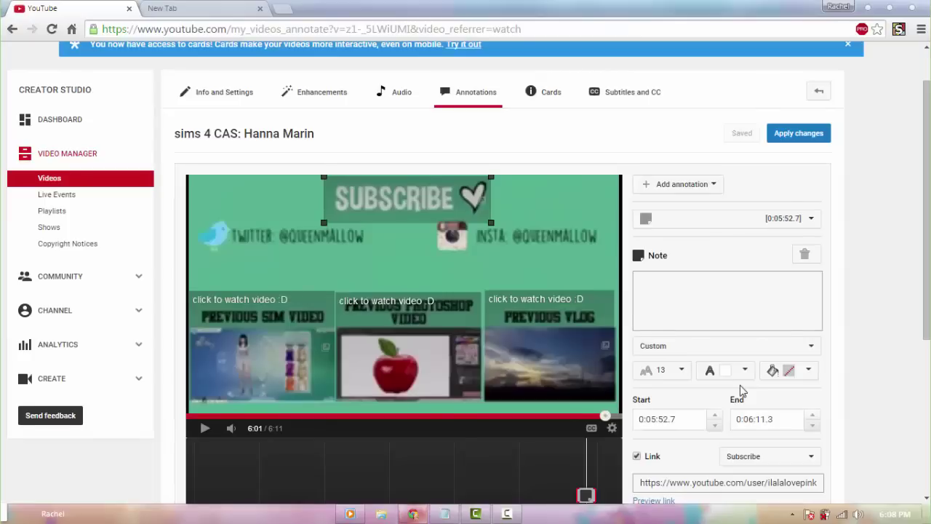
scroll(742, 392, "down", 1)
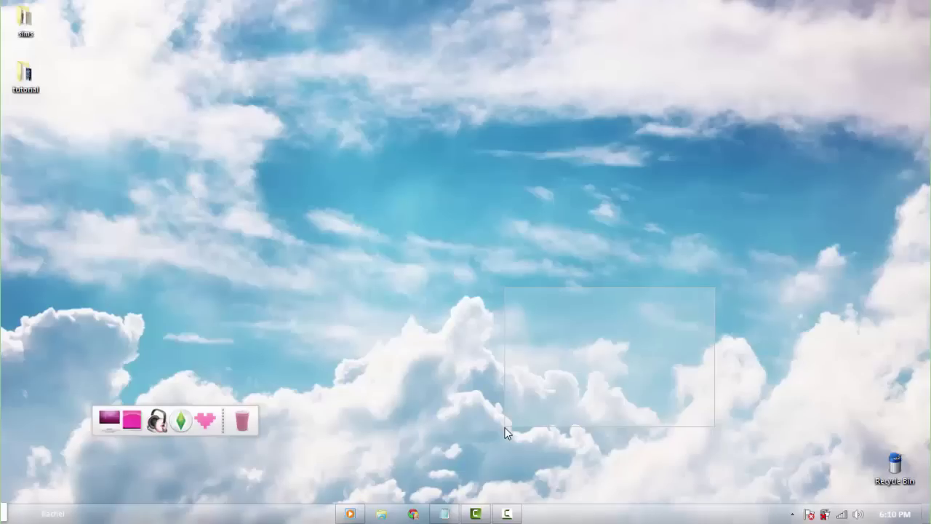
left_click_drag(504, 427, 504, 427)
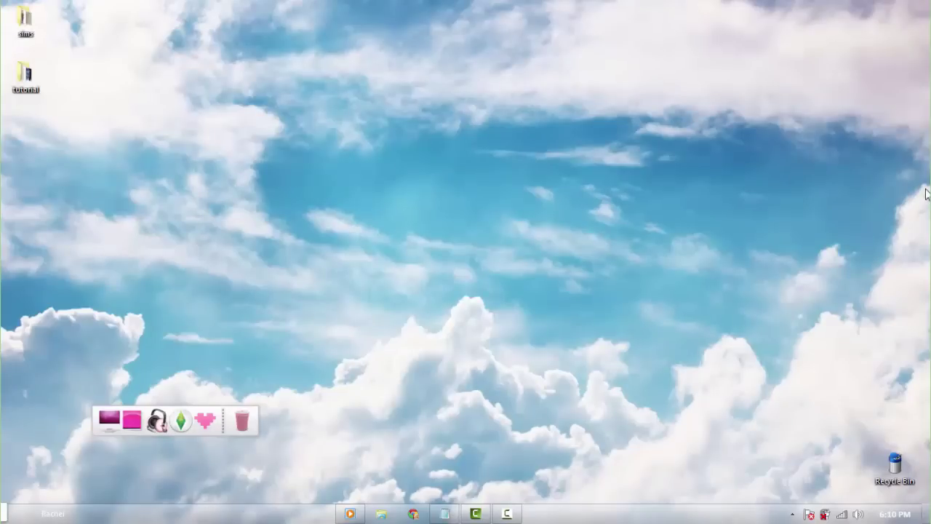
left_click(509, 515)
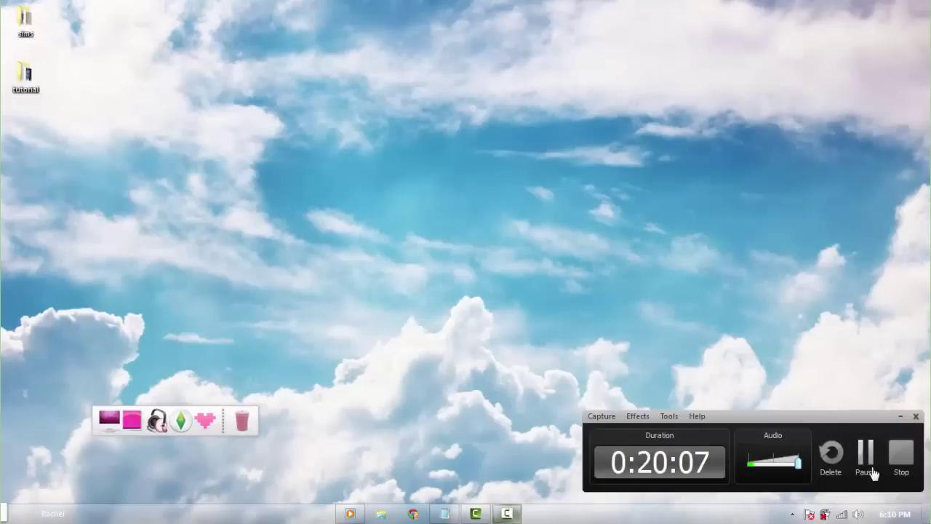